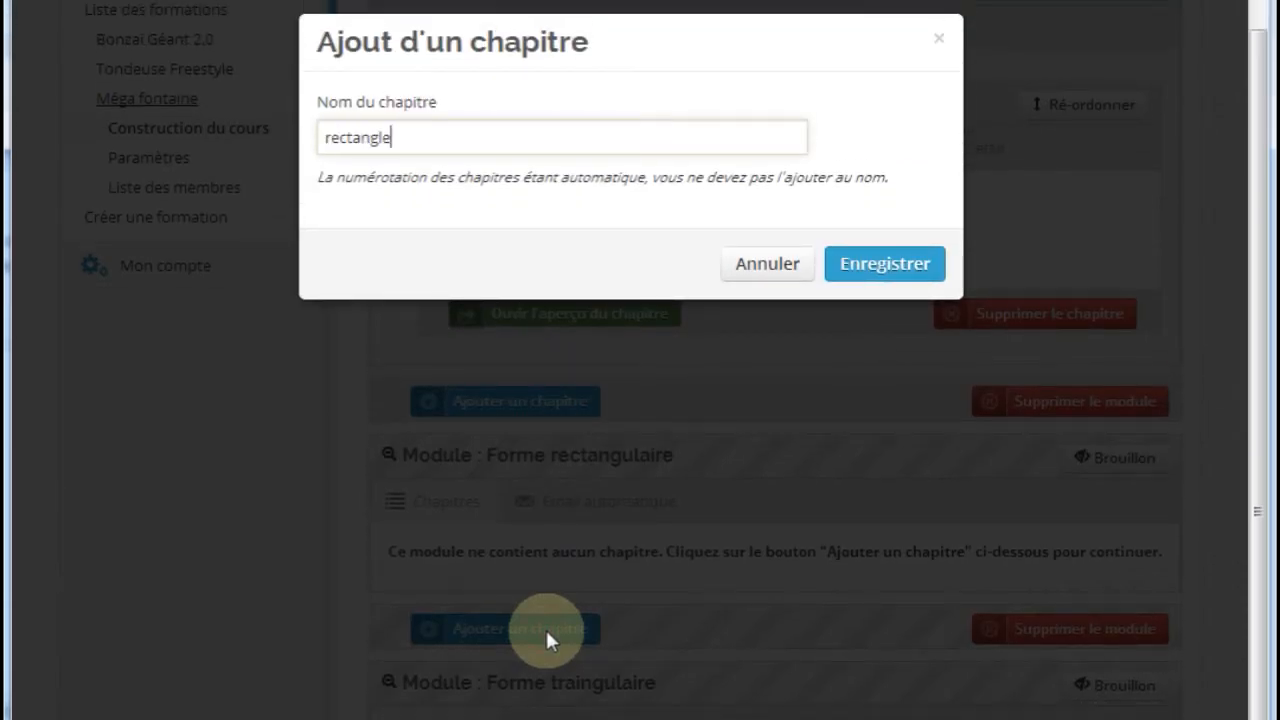
Save the new chapter named "rectangle" in the Forme rectangulaire module
{"action": "left_click", "coordinate": [850, 268]}
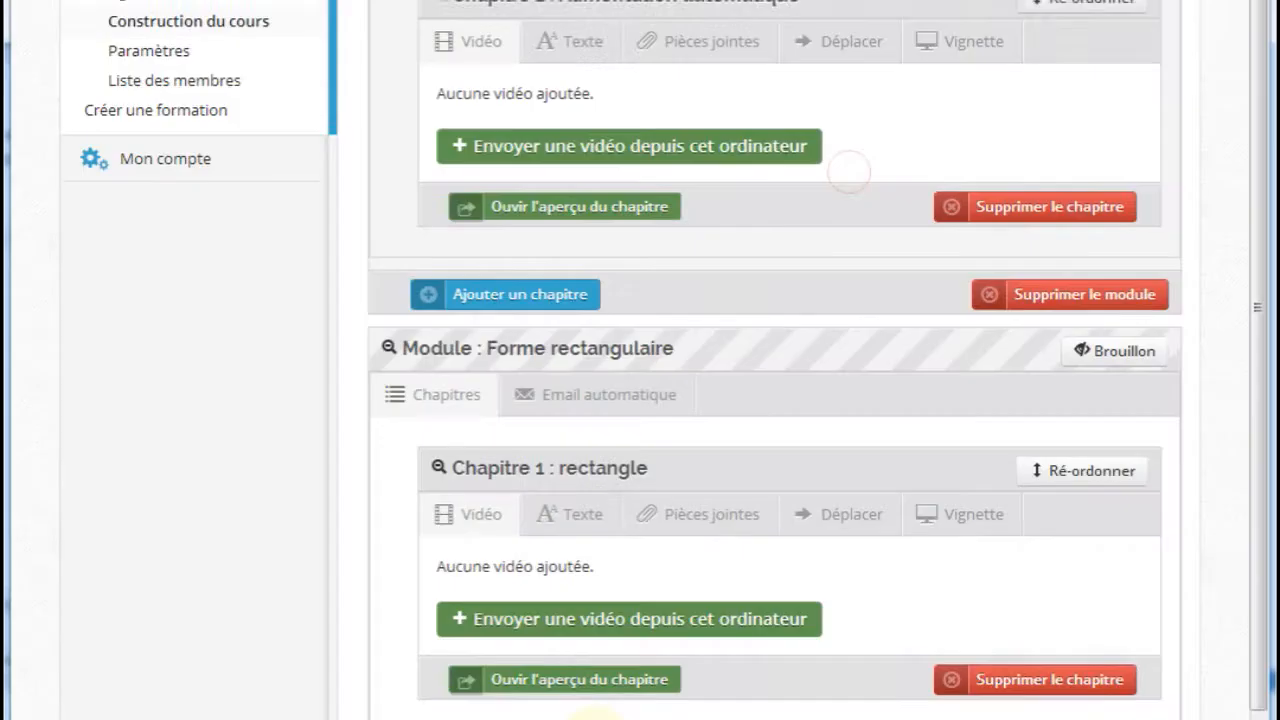
Add a chapter named "triangulaire" to the Forme traingulaire module and save it
{"action": "scroll", "coordinate": [550, 680], "scroll_direction": "down", "scroll_amount": 3}
{"action": "left_click", "coordinate": [493, 653]}
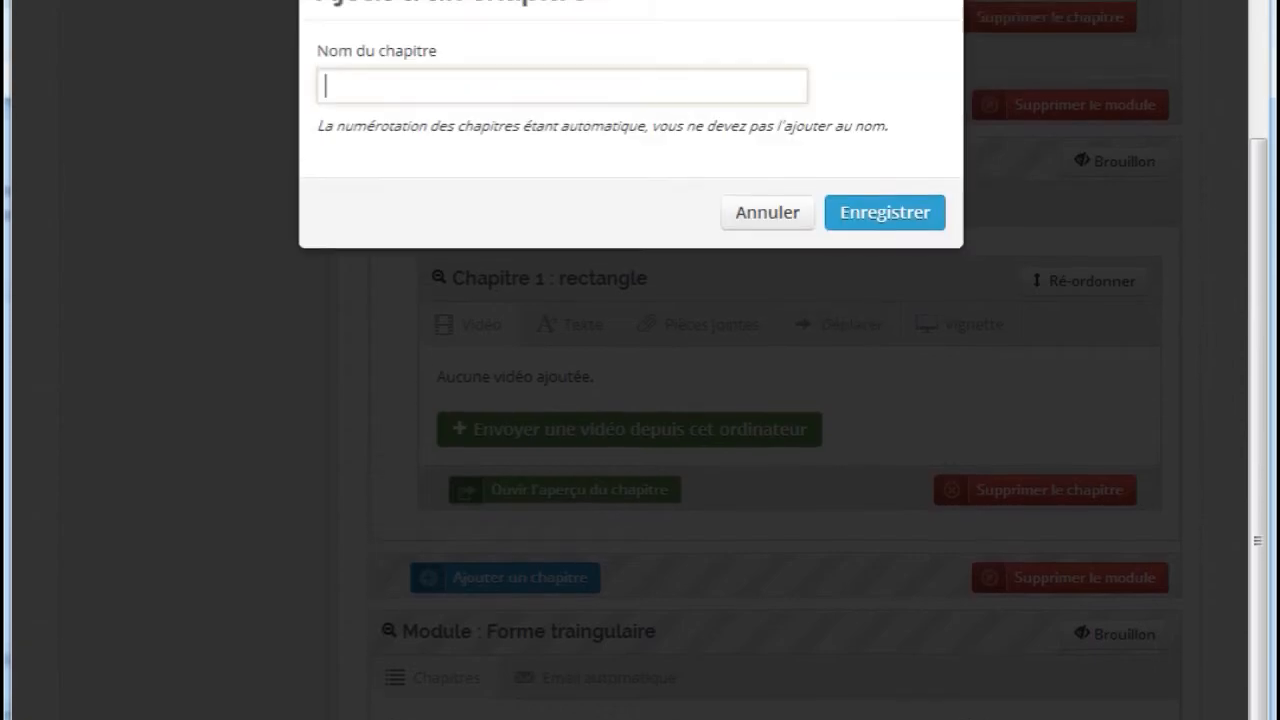
{"action": "type", "text": "trtia"}
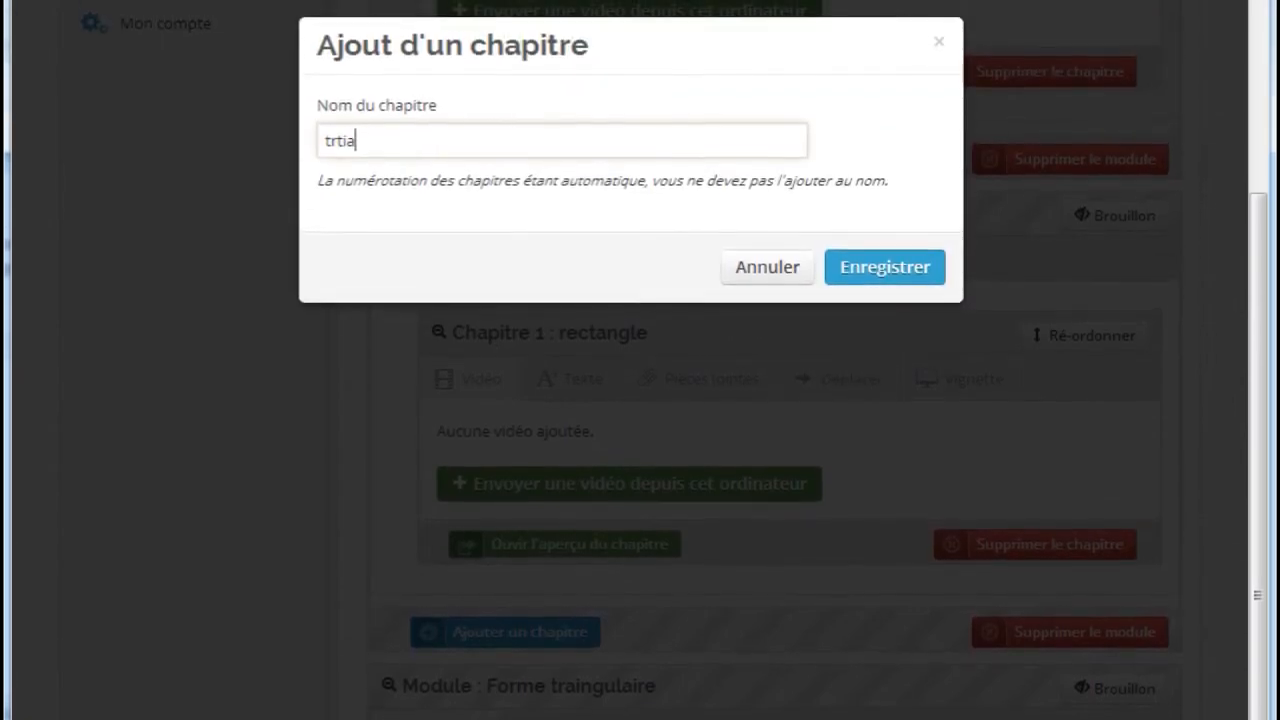
{"action": "key", "text": "BackSpace"}
{"action": "key", "text": "BackSpace"}
{"action": "key", "text": "BackSpace"}
{"action": "type", "text": "ian.g"}
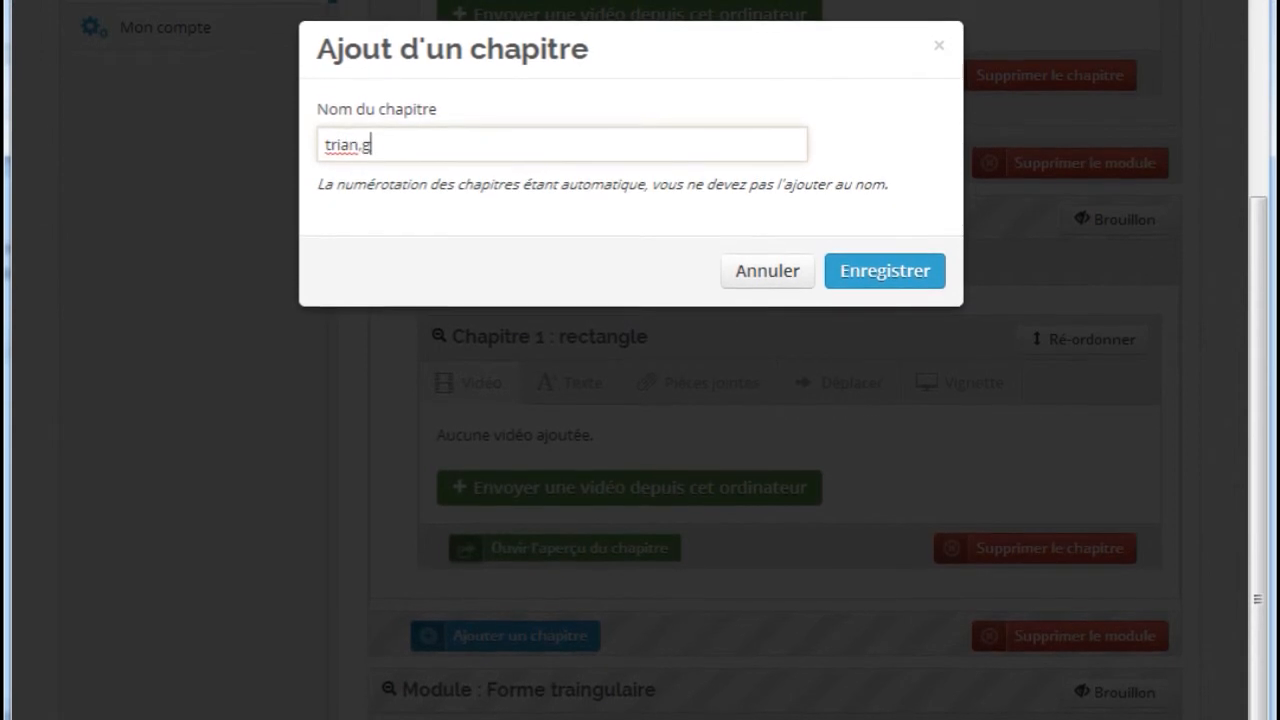
{"action": "type", "text": "u"}
{"action": "key", "text": "BackSpace"}
{"action": "key", "text": "BackSpace"}
{"action": "key", "text": "BackSpace"}
{"action": "type", "text": "g"}
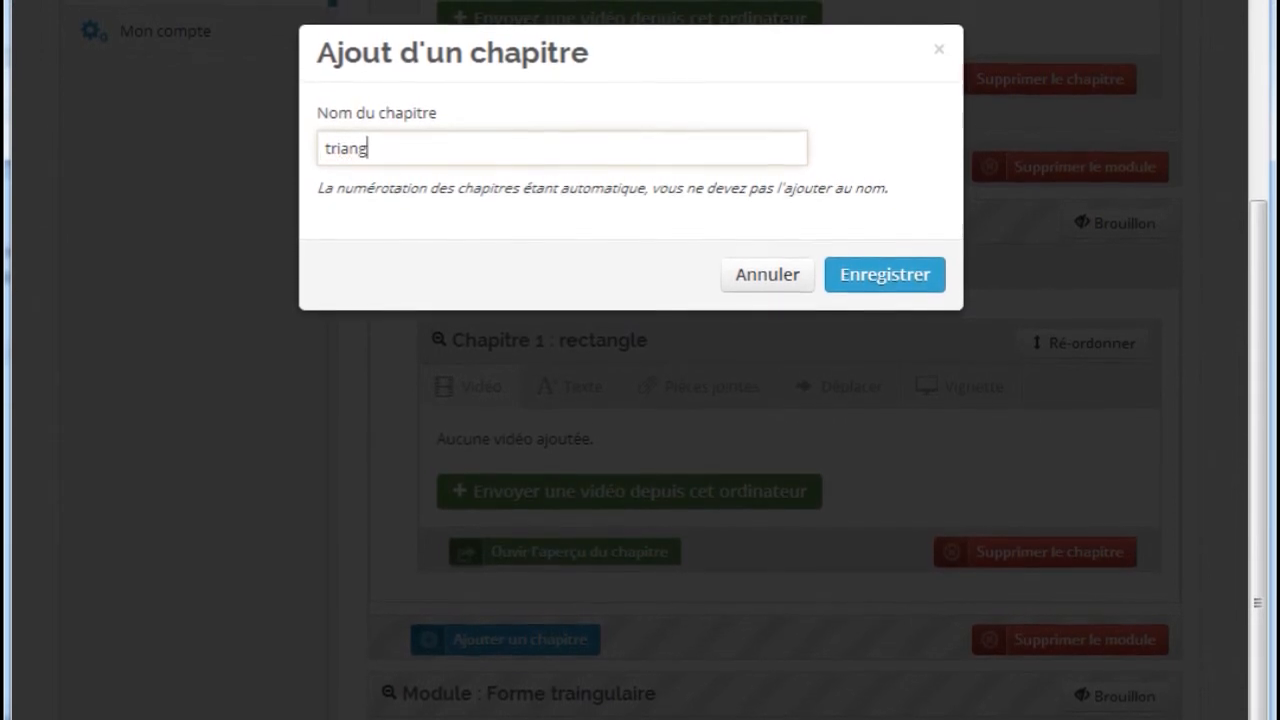
{"action": "type", "text": "ulaire"}
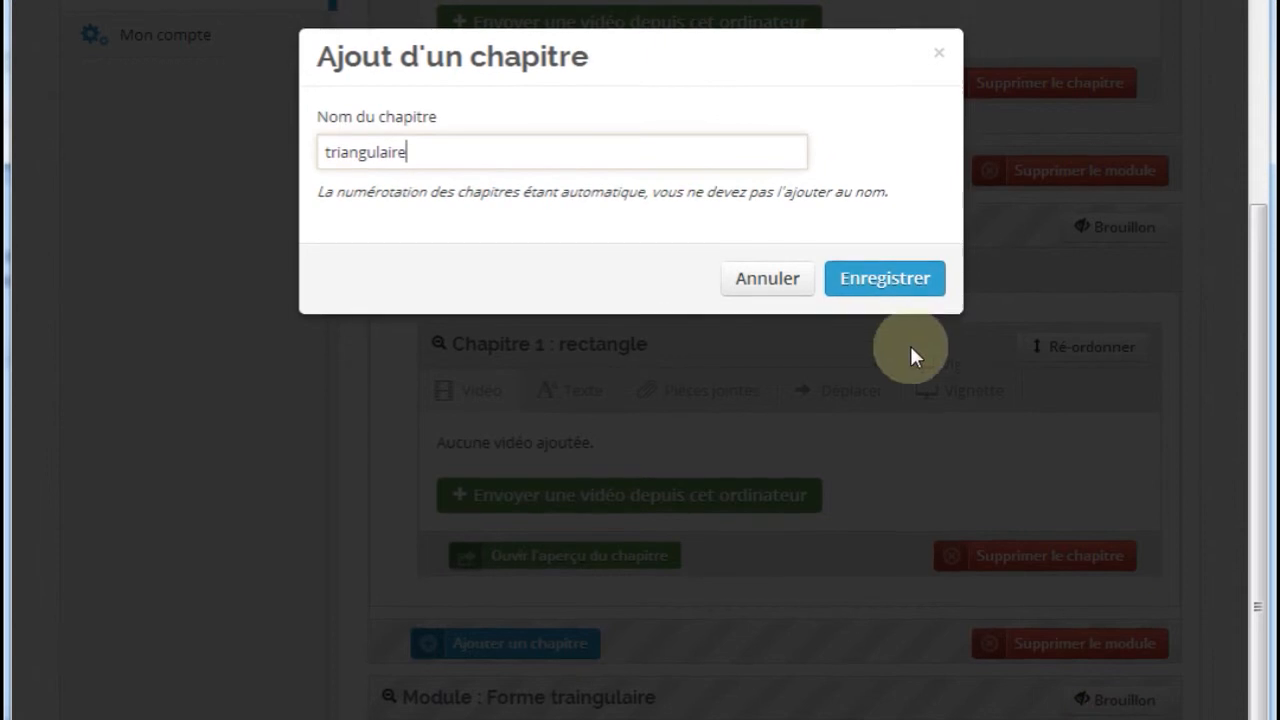
{"action": "left_click", "coordinate": [906, 284]}
Review the course modules, then open the Méga fontaine course in the private site from the list of formations to check which modules members see
{"action": "scroll", "coordinate": [900, 375], "scroll_direction": "down", "scroll_amount": 3}
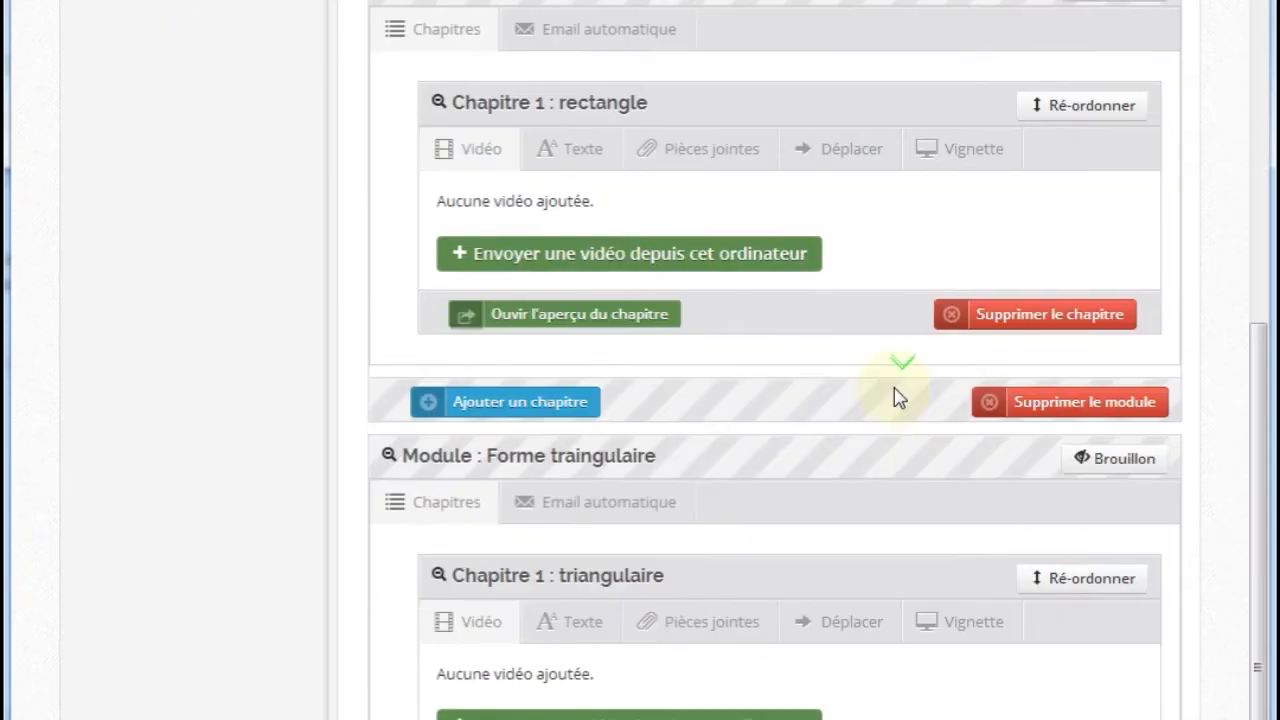
{"action": "scroll", "coordinate": [900, 398], "scroll_direction": "up", "scroll_amount": 6}
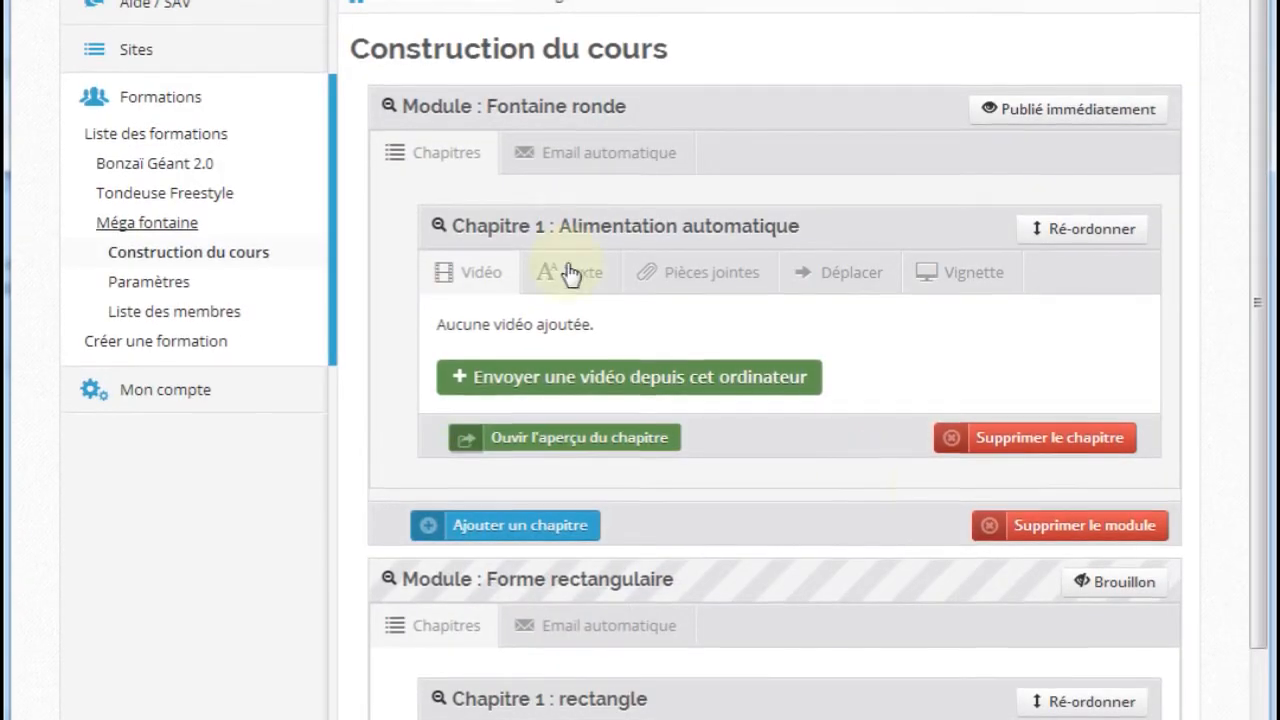
{"action": "scroll", "coordinate": [640, 177], "scroll_direction": "down", "scroll_amount": 1}
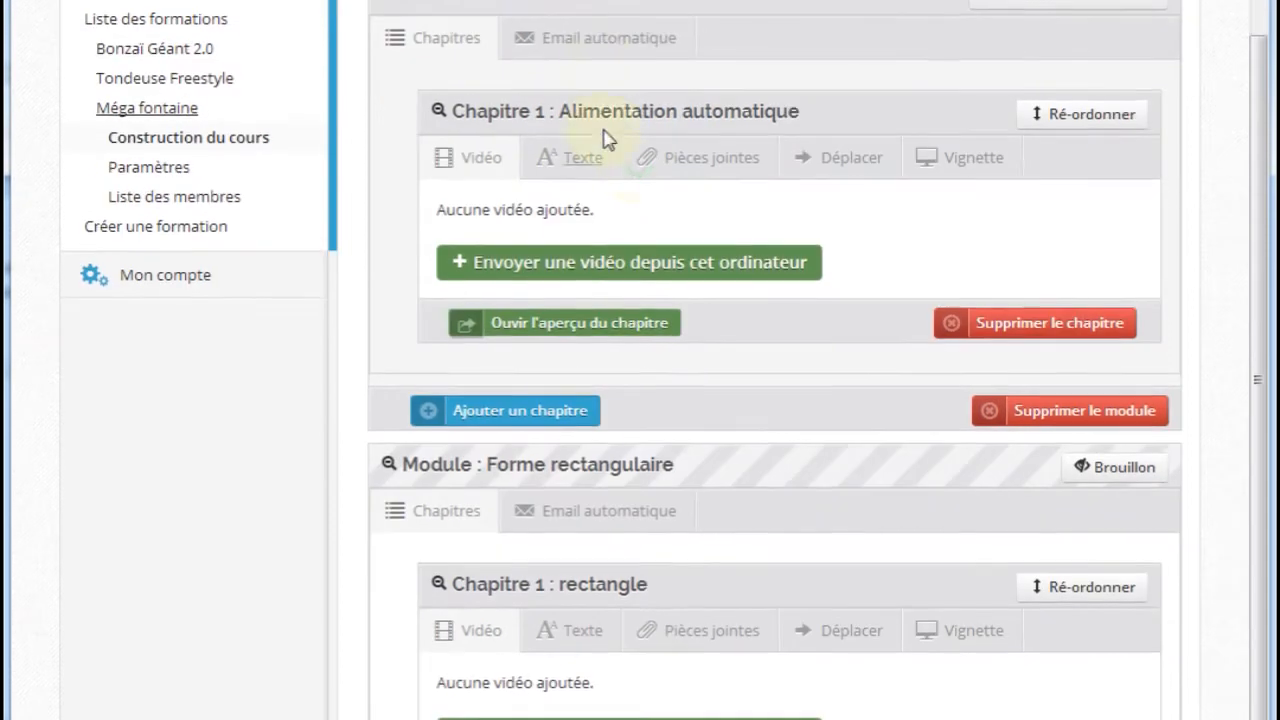
{"action": "scroll", "coordinate": [543, 46], "scroll_direction": "up", "scroll_amount": 1}
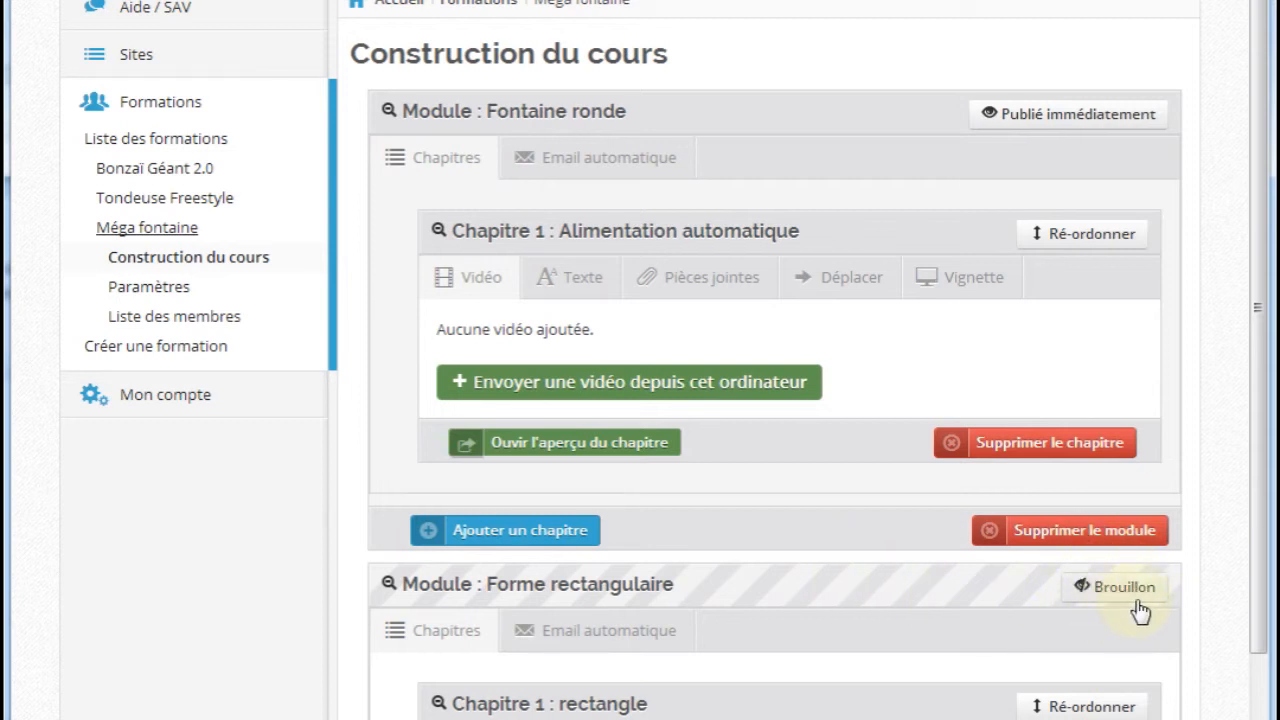
{"action": "scroll", "coordinate": [893, 601], "scroll_direction": "down", "scroll_amount": 5}
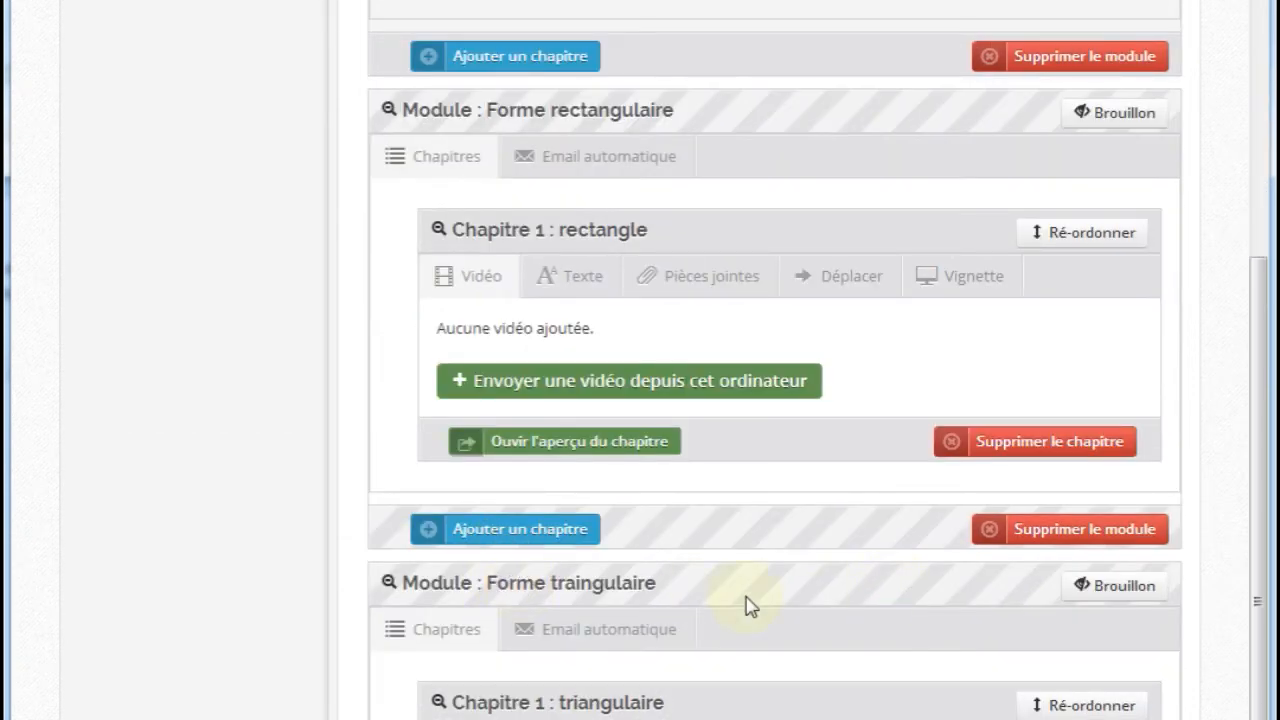
{"action": "scroll", "coordinate": [952, 615], "scroll_direction": "up", "scroll_amount": 5}
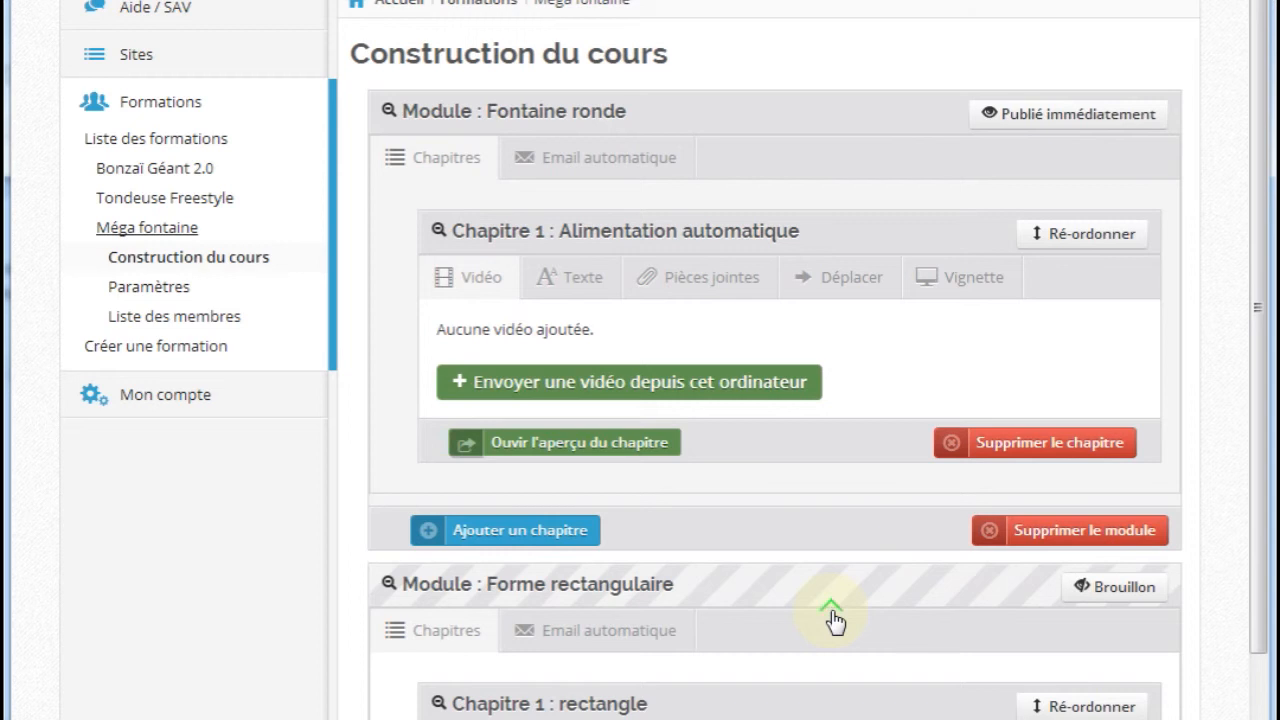
{"action": "scroll", "coordinate": [177, 209], "scroll_direction": "up", "scroll_amount": 2}
{"action": "left_click", "coordinate": [175, 302]}
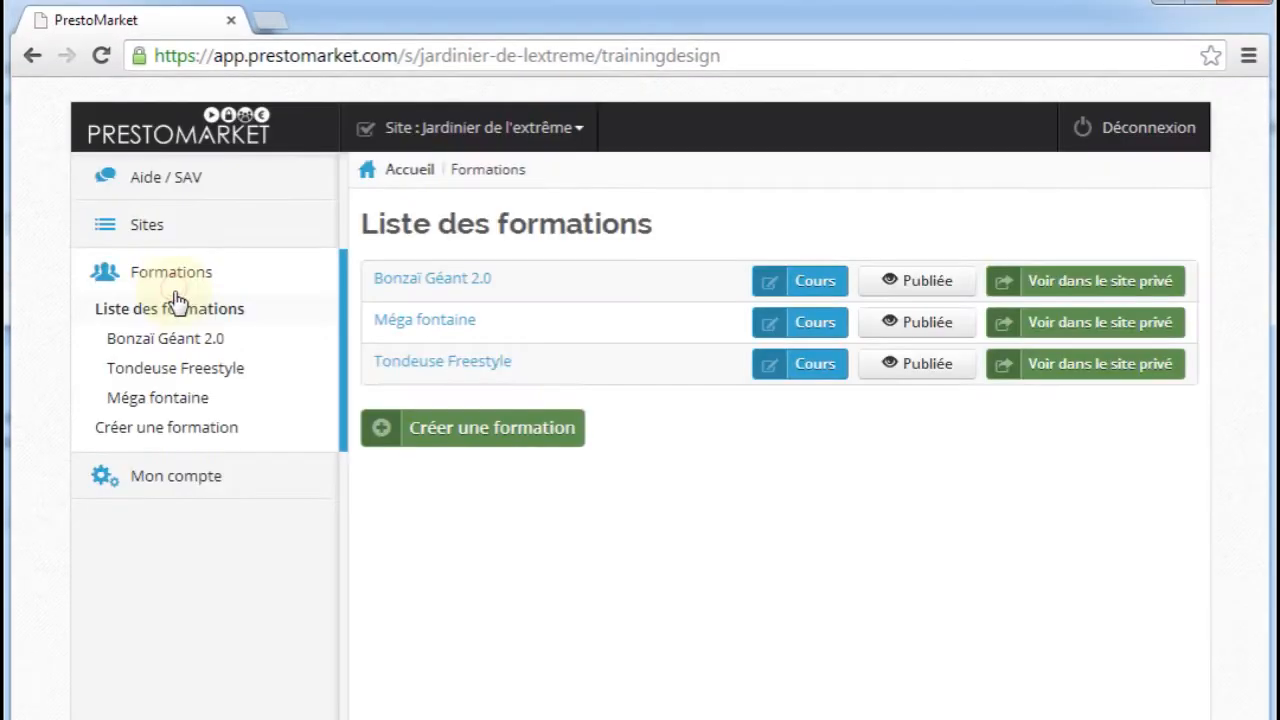
{"action": "left_click", "coordinate": [1024, 334]}
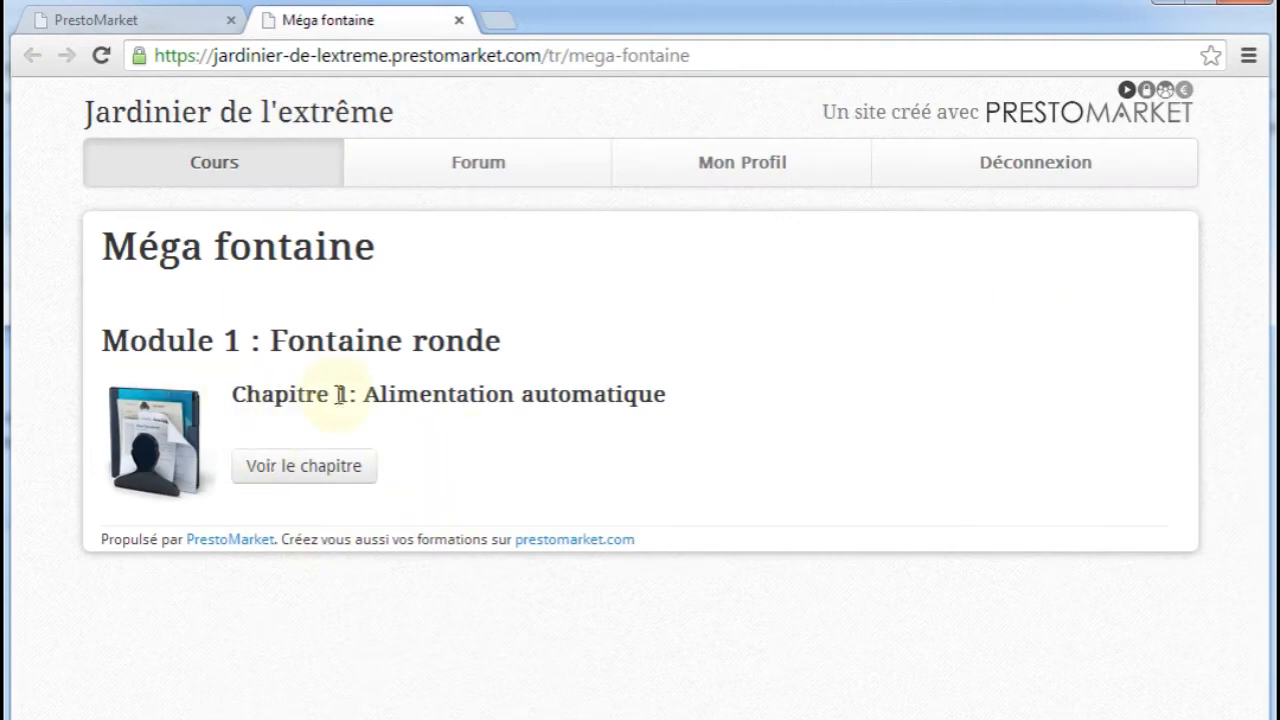
{"action": "left_click_drag", "start_coordinate": [262, 341], "coordinate": [465, 340]}
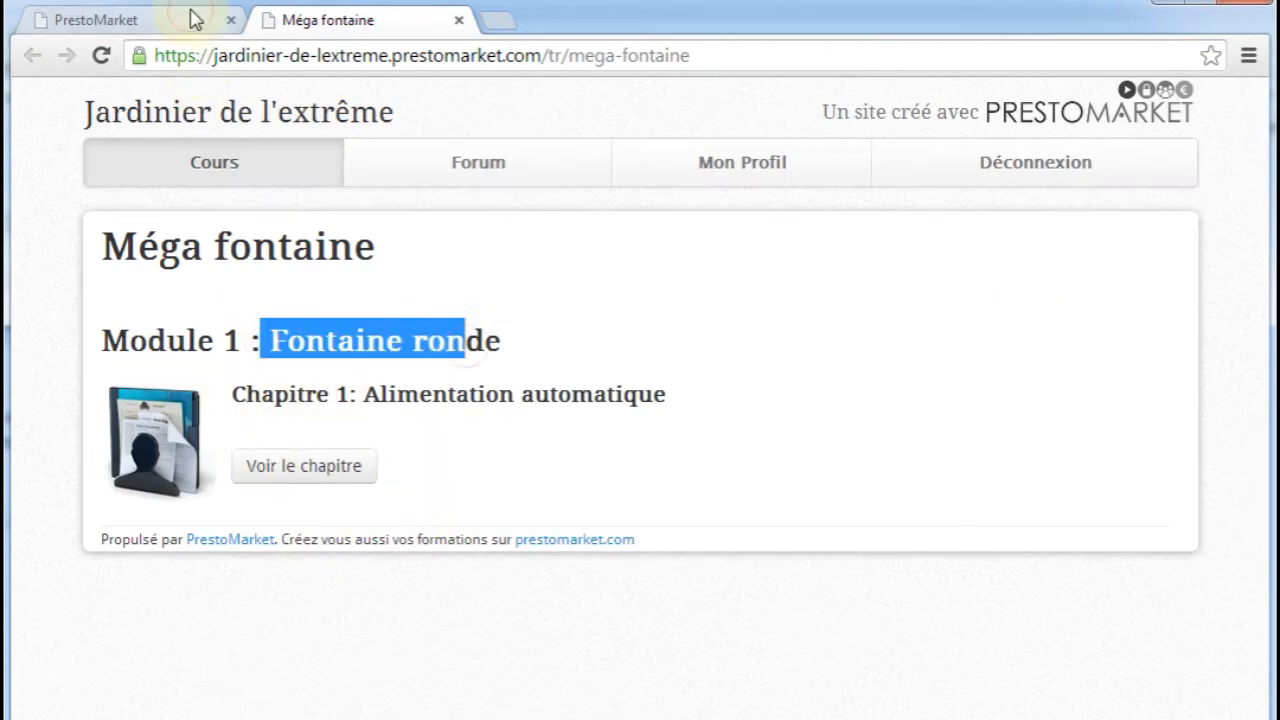
Set the Forme rectangulaire module of Méga fontaine to Publié (visible), save, and refresh the course page in the private site
{"action": "left_click", "coordinate": [195, 20]}
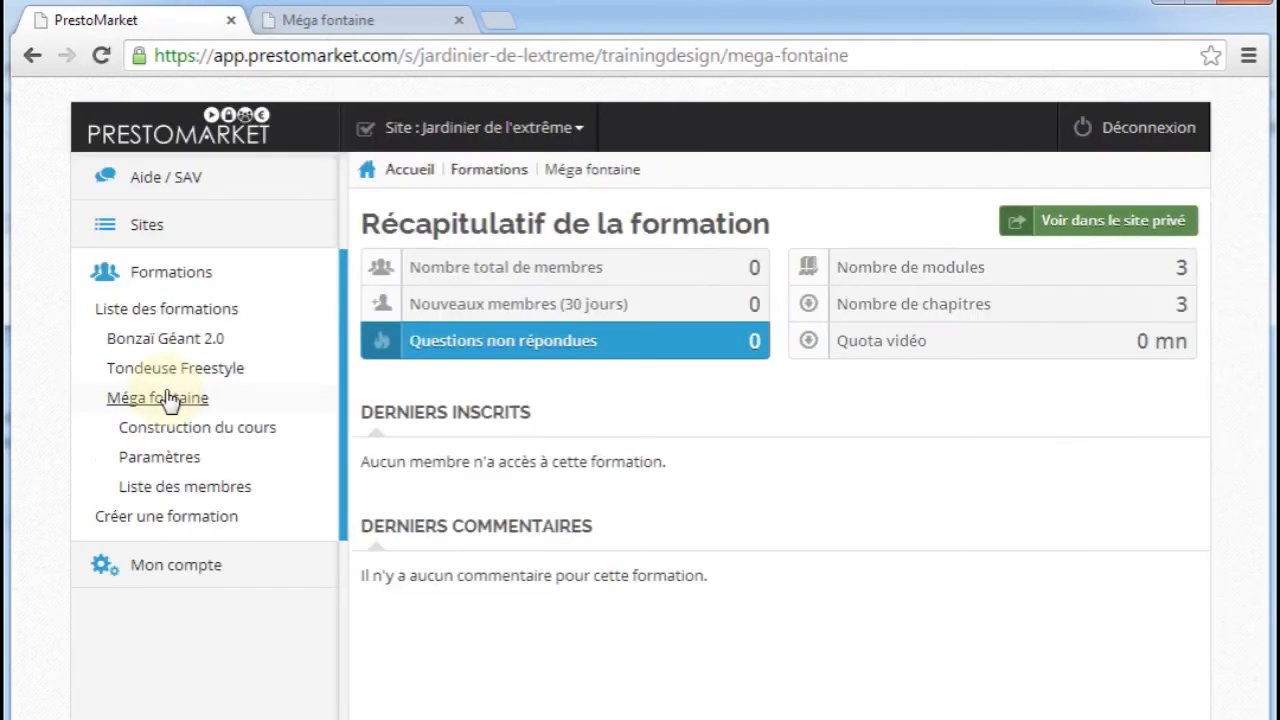
{"action": "left_click", "coordinate": [190, 438]}
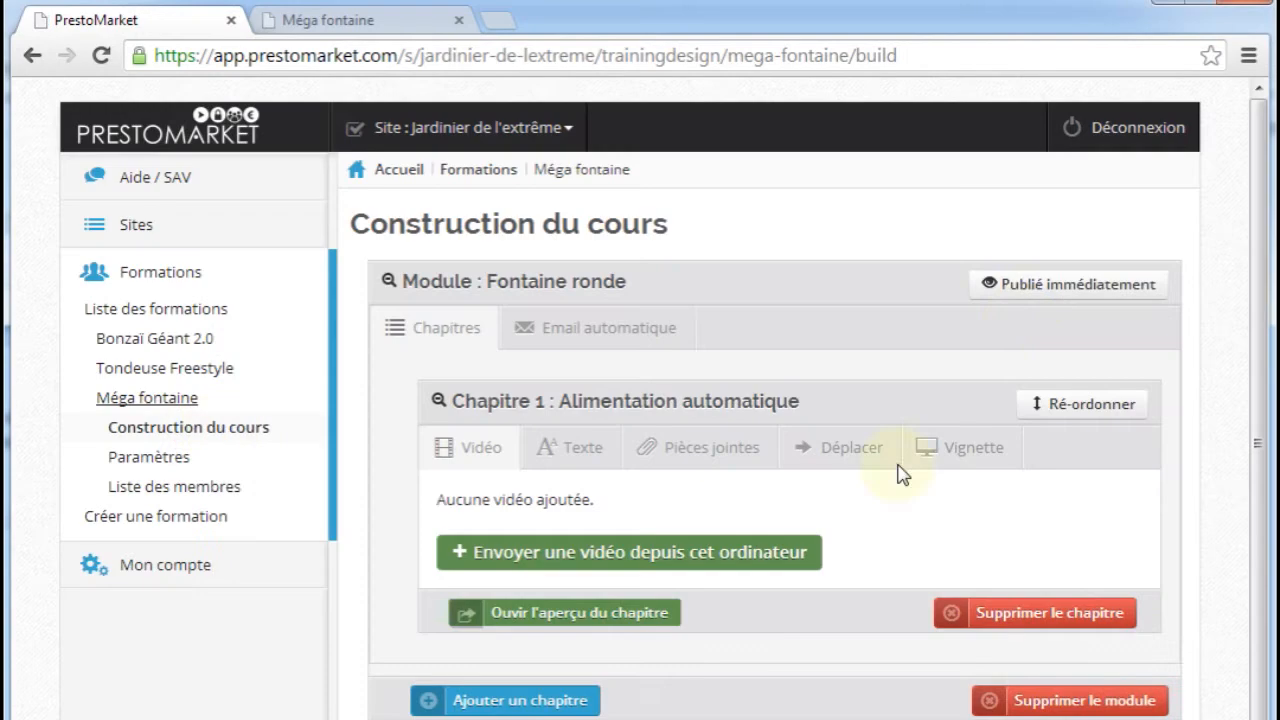
{"action": "scroll", "coordinate": [1020, 320], "scroll_direction": "down", "scroll_amount": 5}
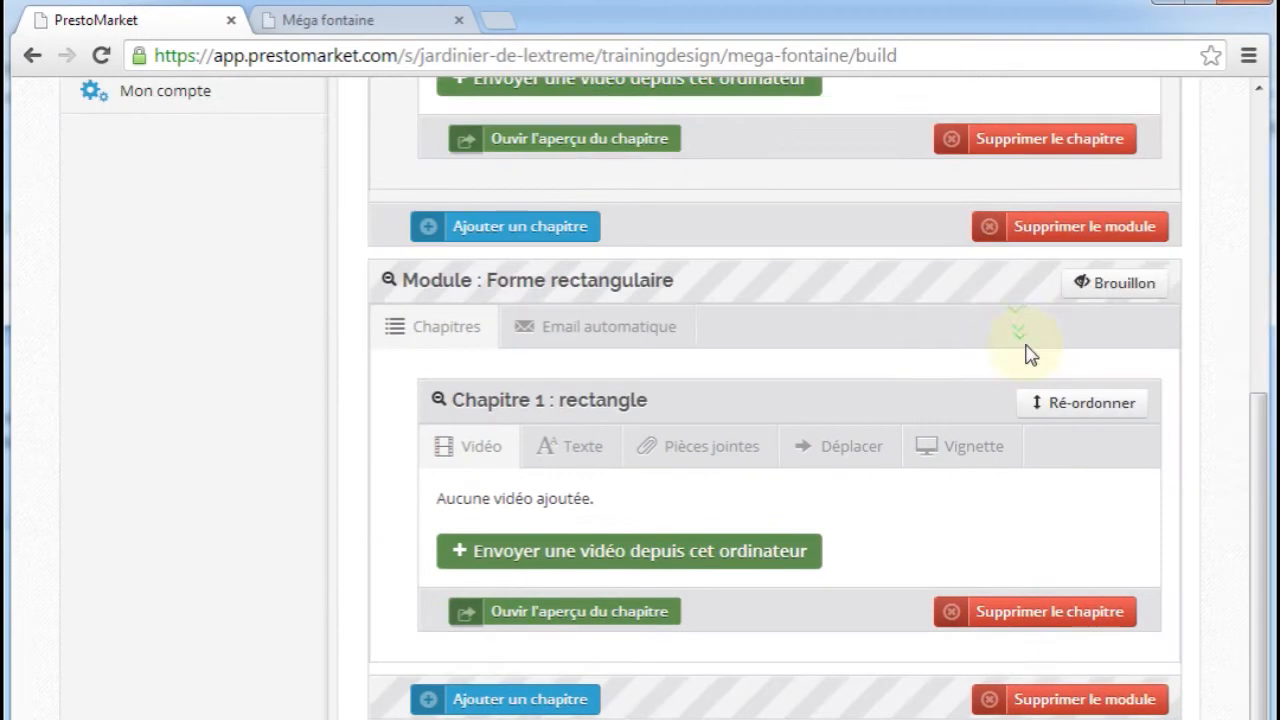
{"action": "left_click", "coordinate": [1100, 290]}
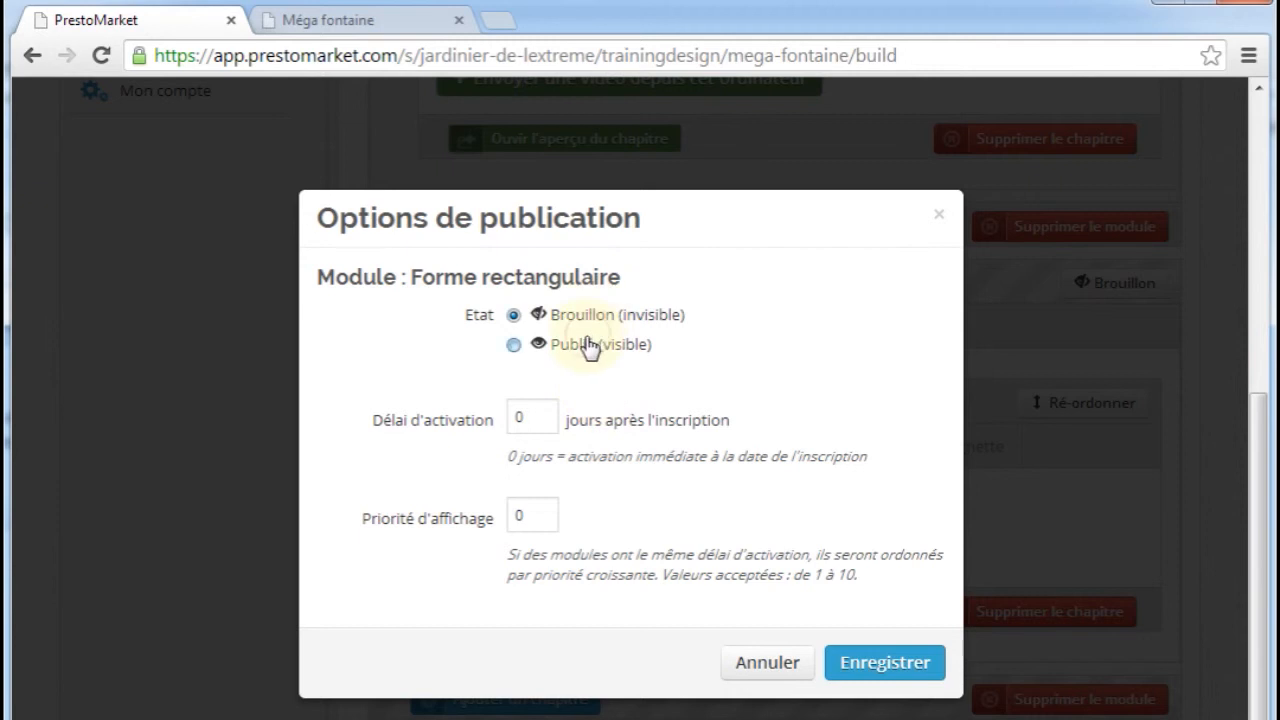
{"action": "left_click", "coordinate": [589, 345]}
{"action": "left_click", "coordinate": [863, 680]}
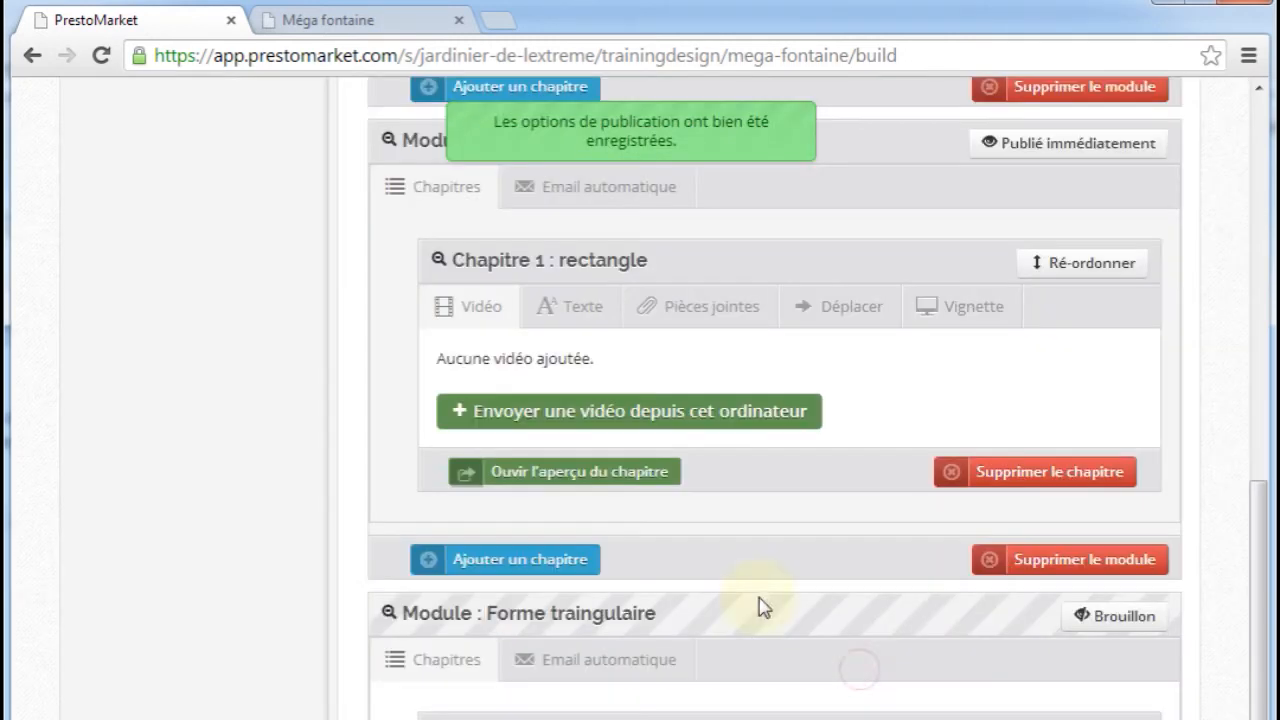
{"action": "left_click", "coordinate": [378, 28]}
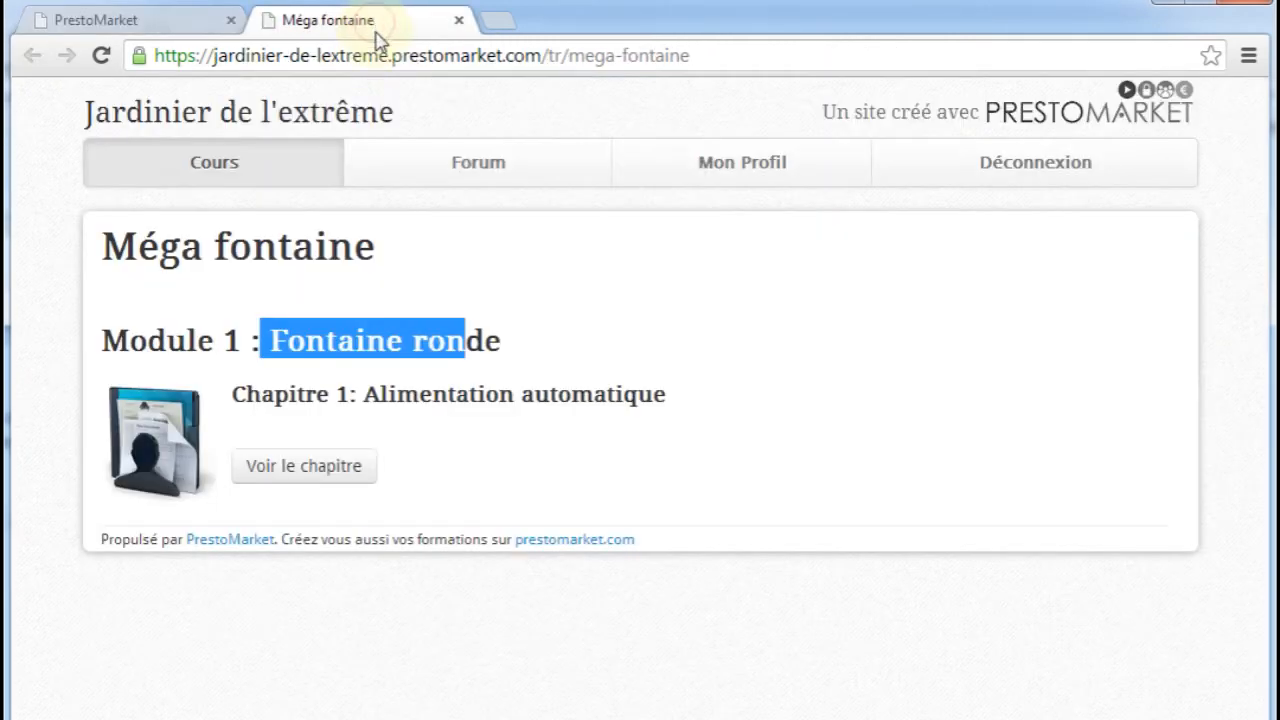
{"action": "key", "text": "F5"}
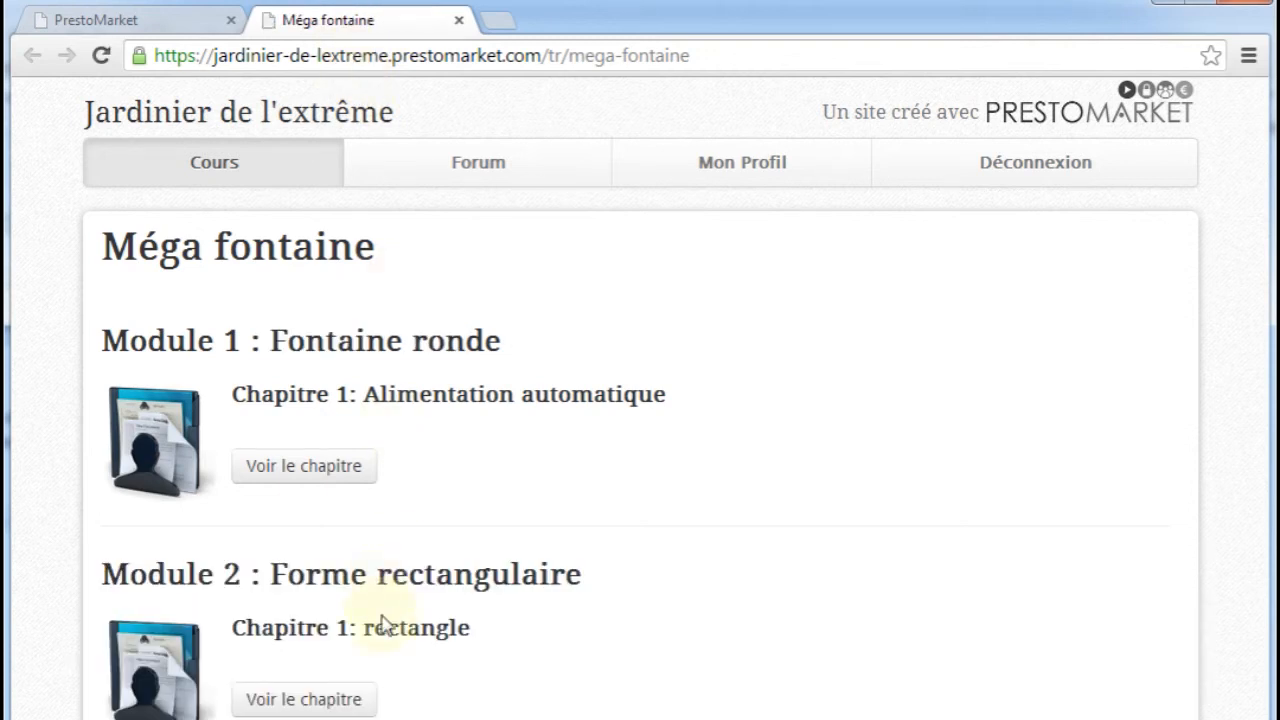
Set the Forme traingulaire module to Publié (visible), save, and reload the private site's Méga fontaine page
{"action": "left_click", "coordinate": [160, 22]}
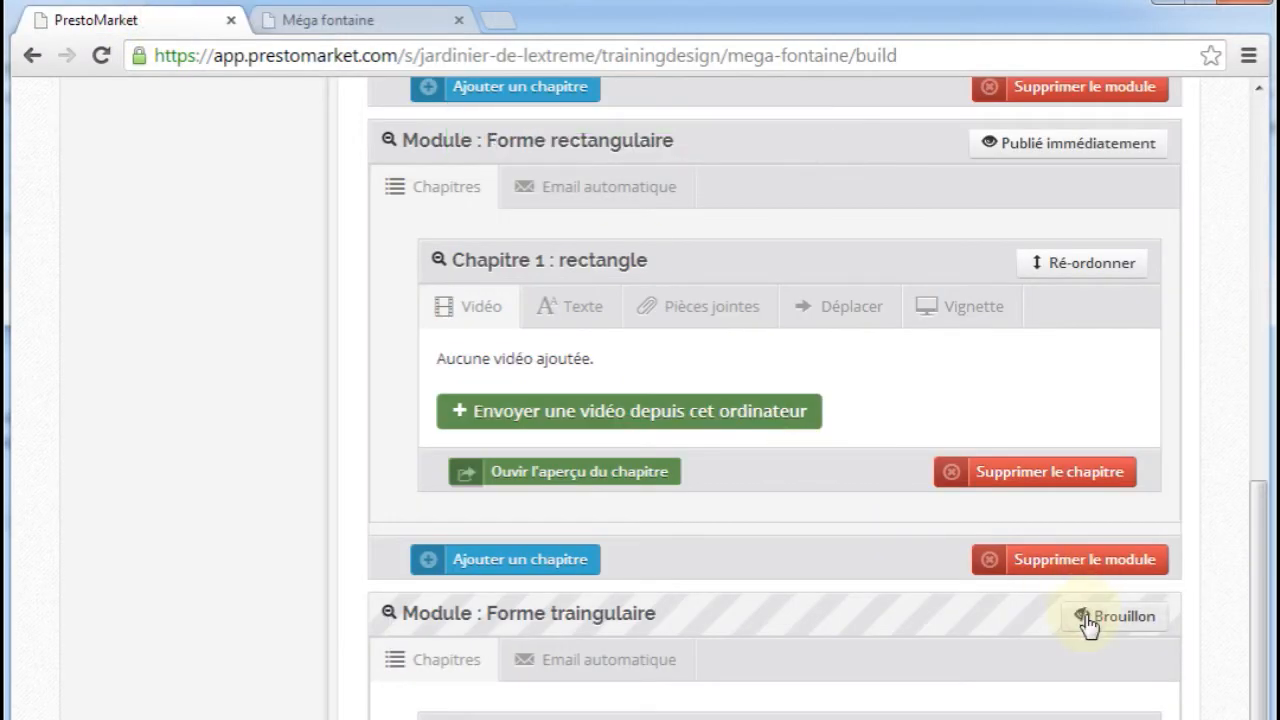
{"action": "left_click", "coordinate": [1086, 618]}
{"action": "left_click", "coordinate": [604, 350]}
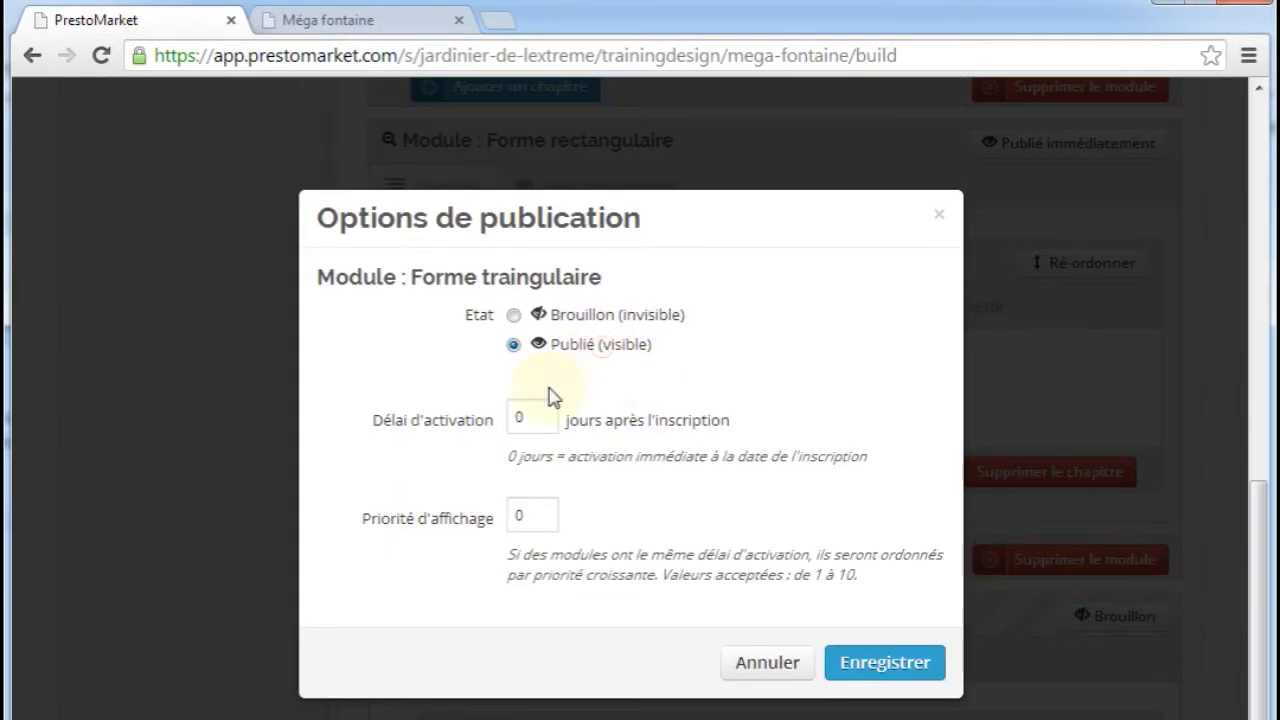
{"action": "left_click", "coordinate": [893, 673]}
{"action": "left_click", "coordinate": [335, 21]}
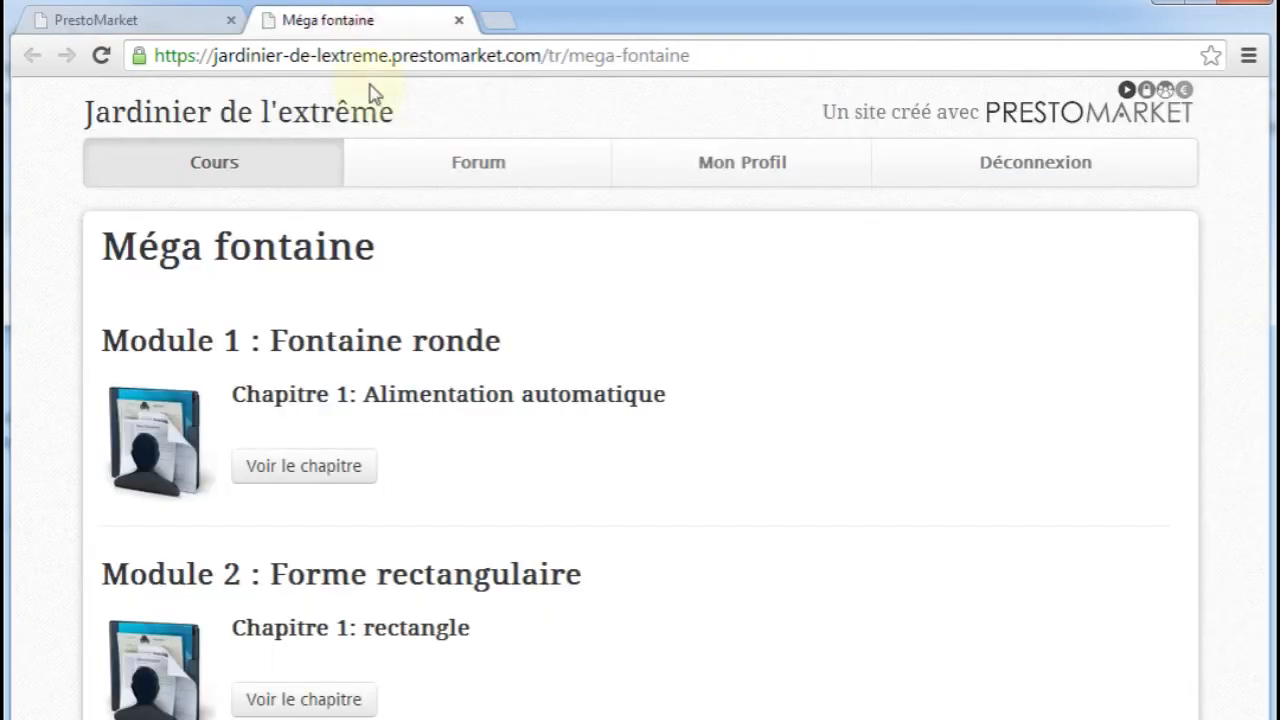
{"action": "key", "text": "F5"}
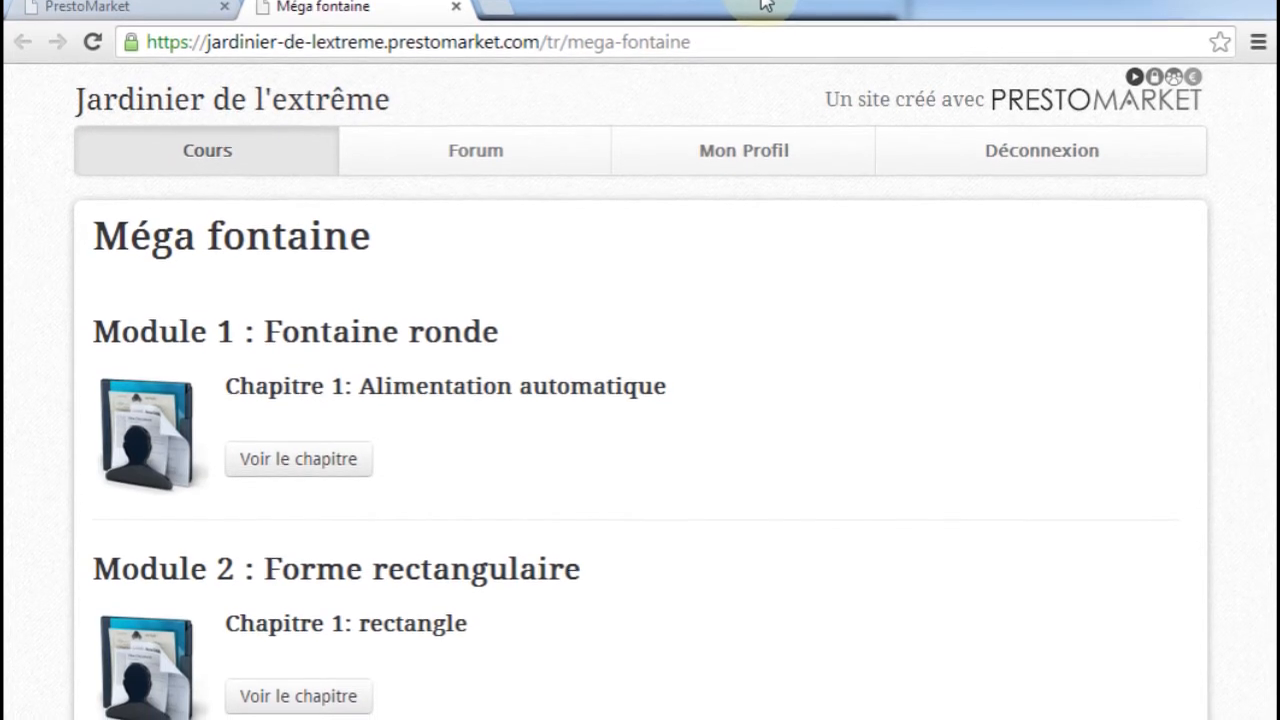
Set the activation delay of the Forme rectangulaire module to 7 days after registration and save the publication options
{"action": "left_click", "coordinate": [165, 6]}
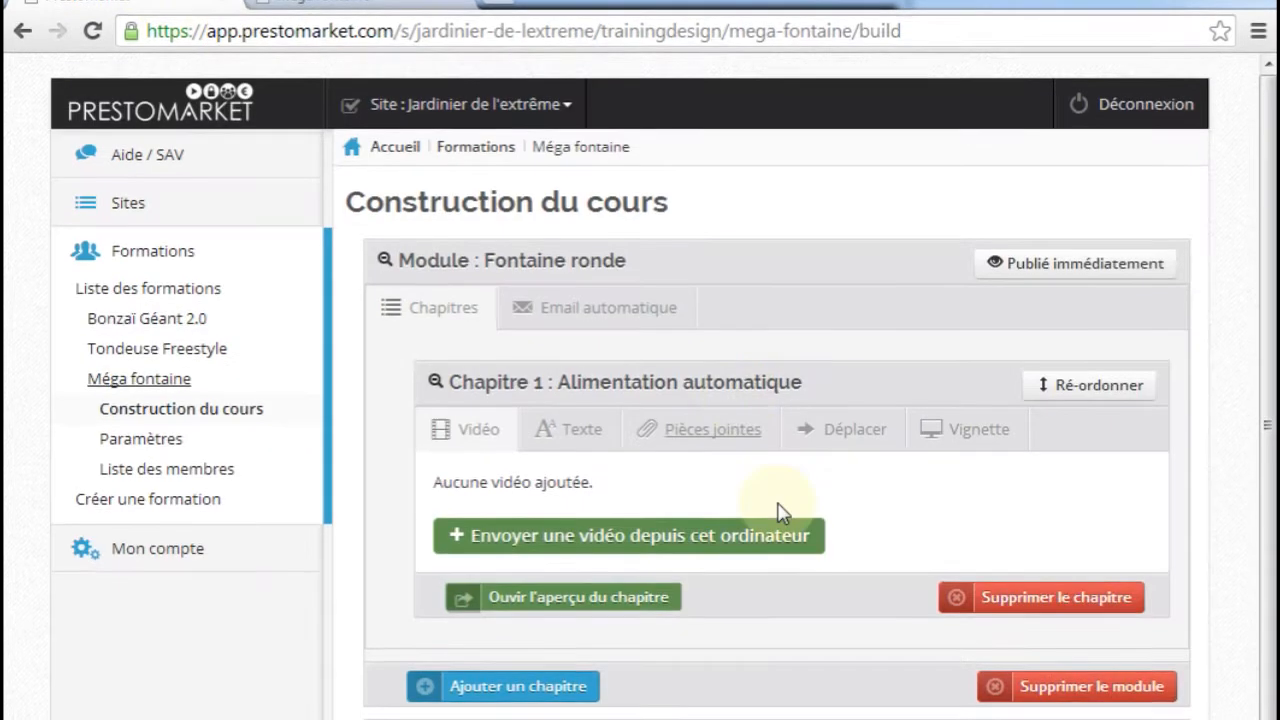
{"action": "scroll", "coordinate": [780, 500], "scroll_direction": "down", "scroll_amount": 2}
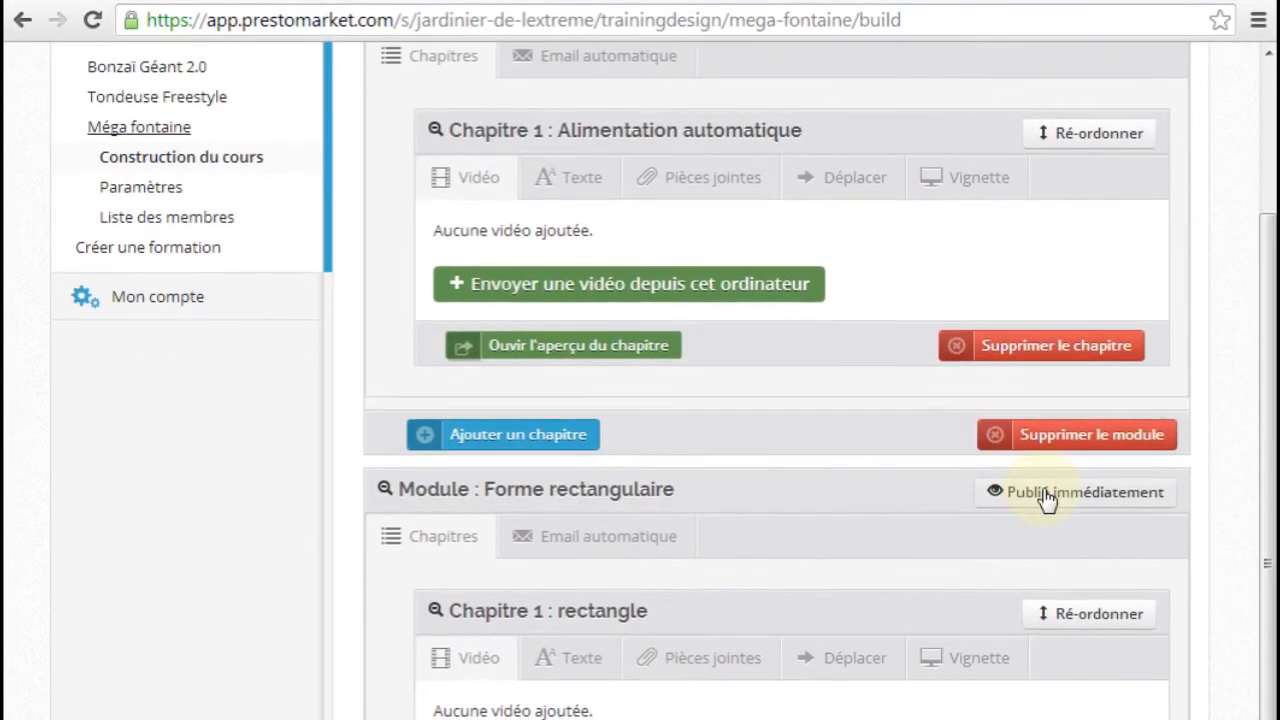
{"action": "left_click", "coordinate": [1046, 498]}
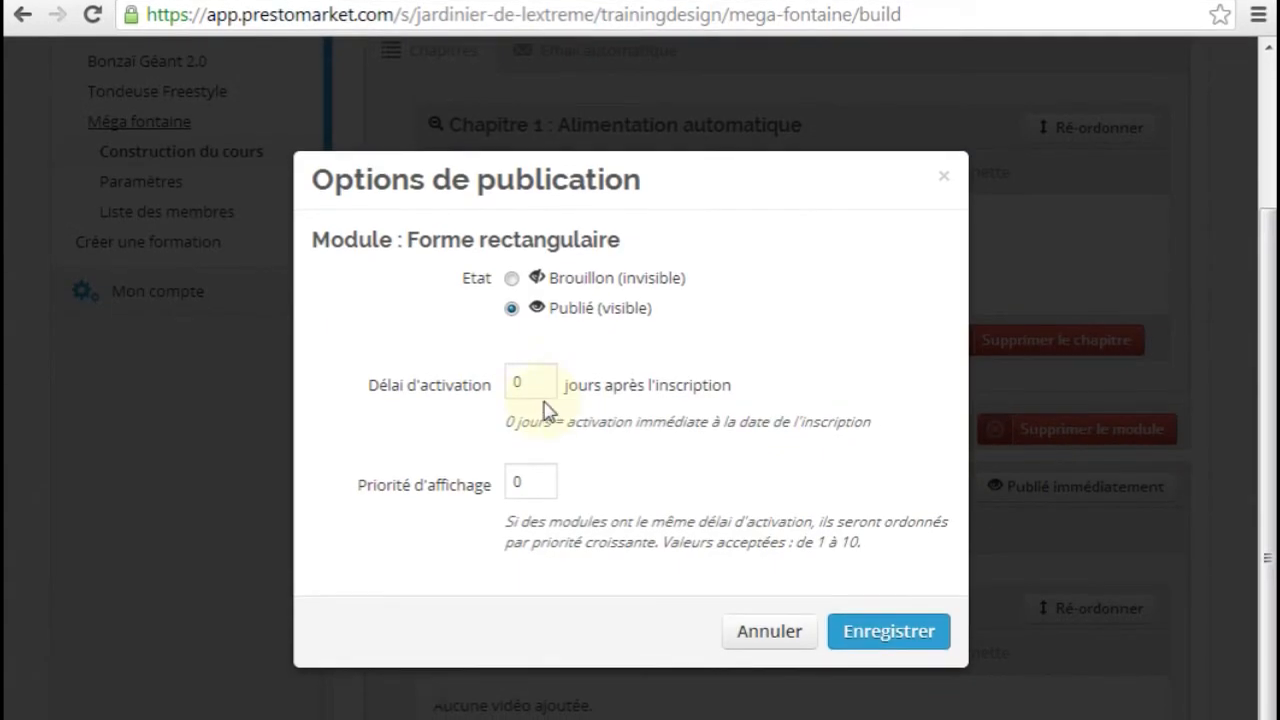
{"action": "left_click", "coordinate": [513, 386]}
{"action": "double_click", "coordinate": [515, 384]}
{"action": "type", "text": "7"}
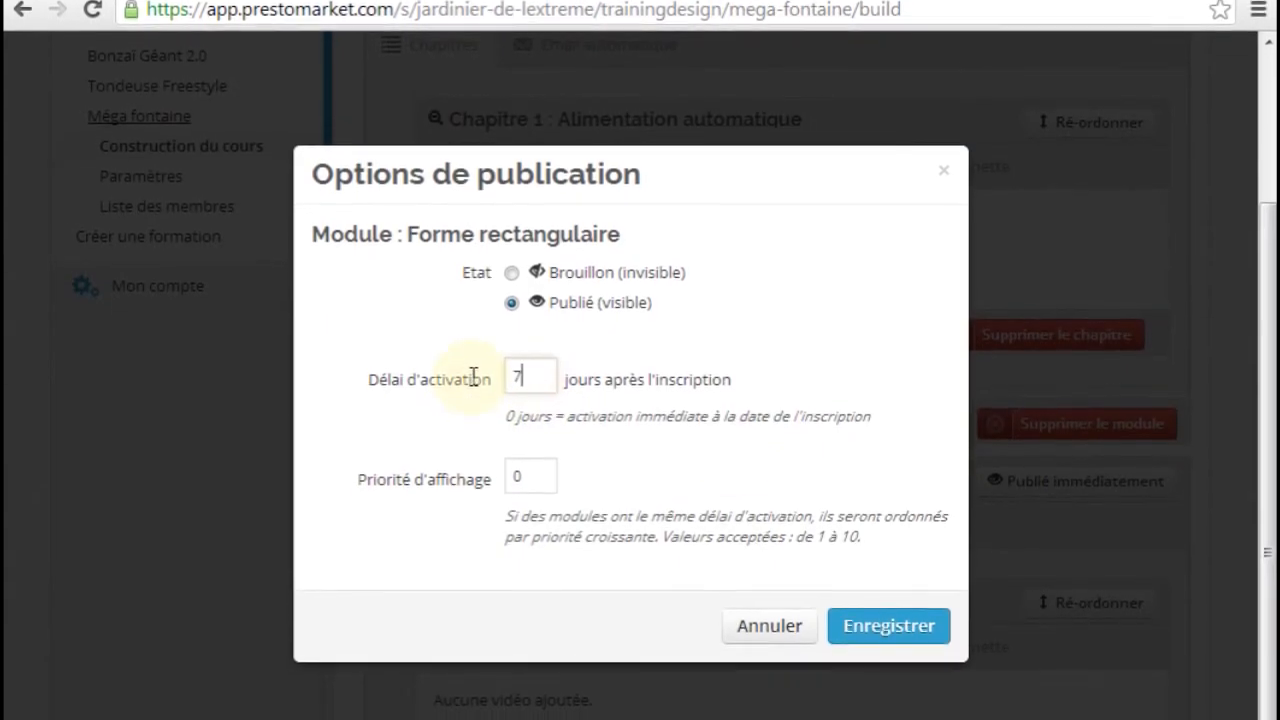
{"action": "left_click", "coordinate": [889, 628]}
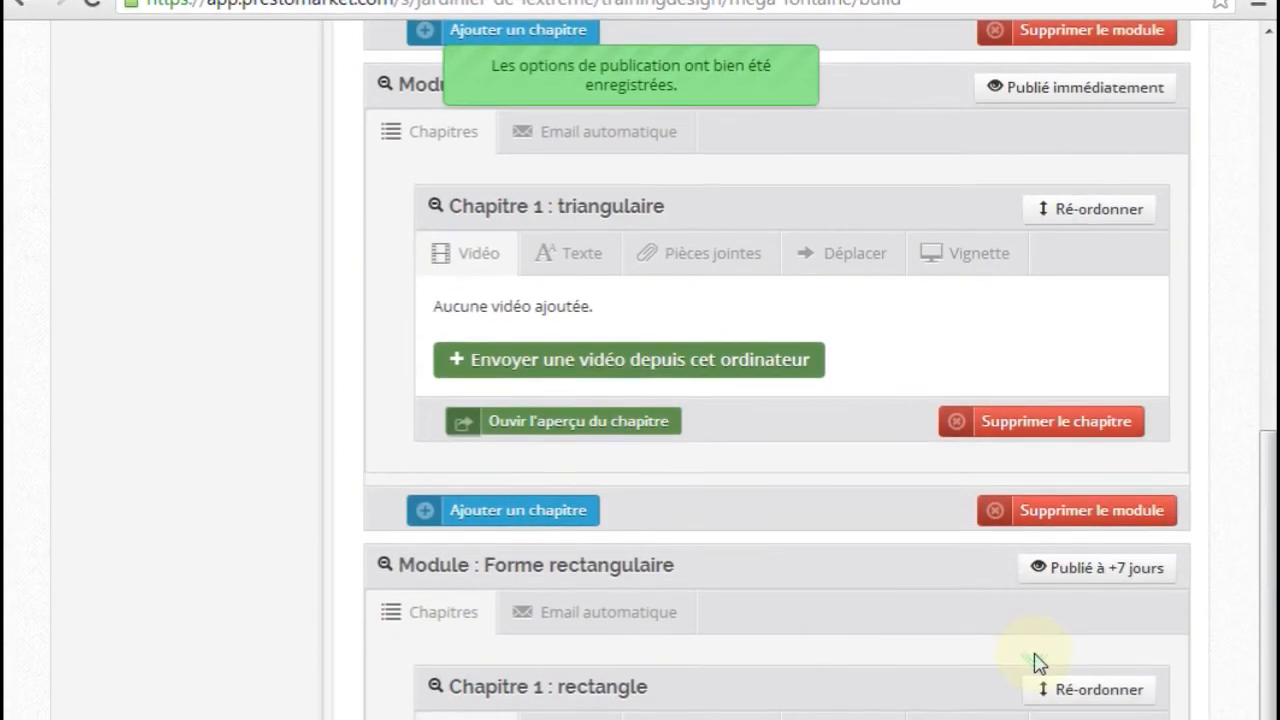
Set the activation delay of the Forme traingulaire module to 14 days after registration and save the publication options
{"action": "scroll", "coordinate": [1040, 660], "scroll_direction": "up", "scroll_amount": 2}
{"action": "scroll", "coordinate": [1034, 652], "scroll_direction": "down", "scroll_amount": 2}
{"action": "scroll", "coordinate": [1023, 659], "scroll_direction": "up", "scroll_amount": 2}
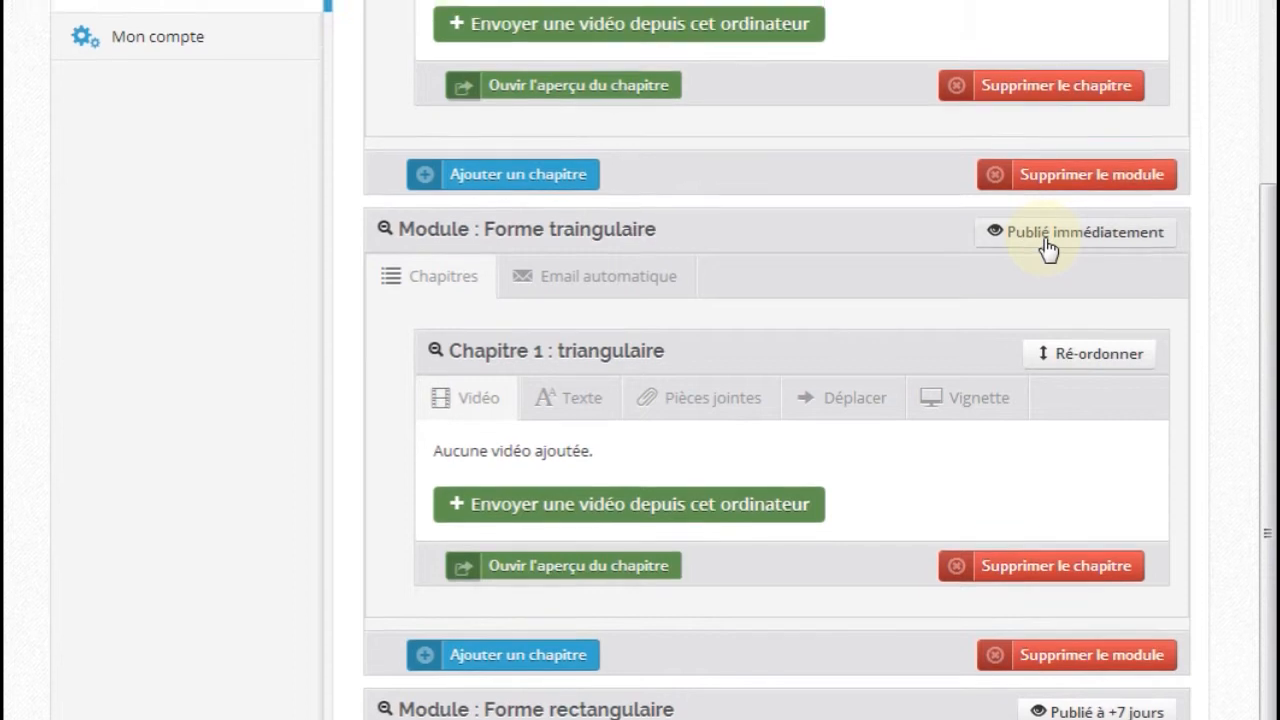
{"action": "left_click", "coordinate": [1047, 228]}
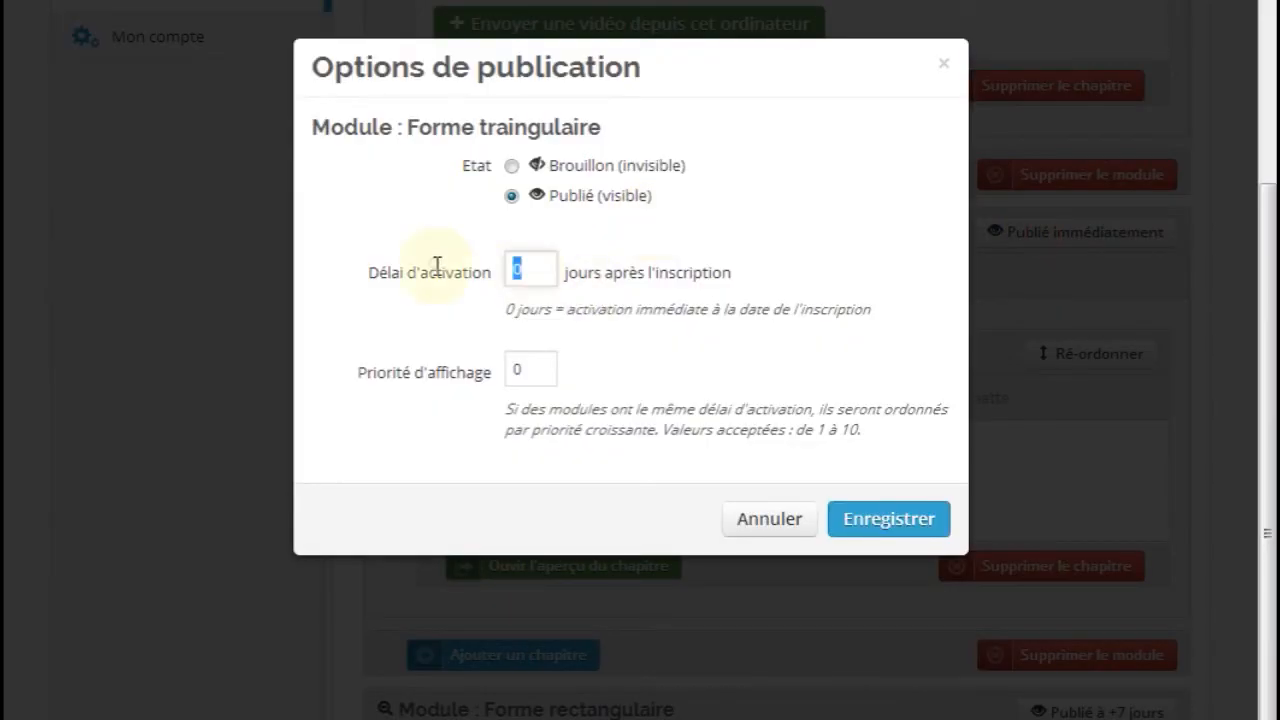
{"action": "left_click", "coordinate": [889, 519]}
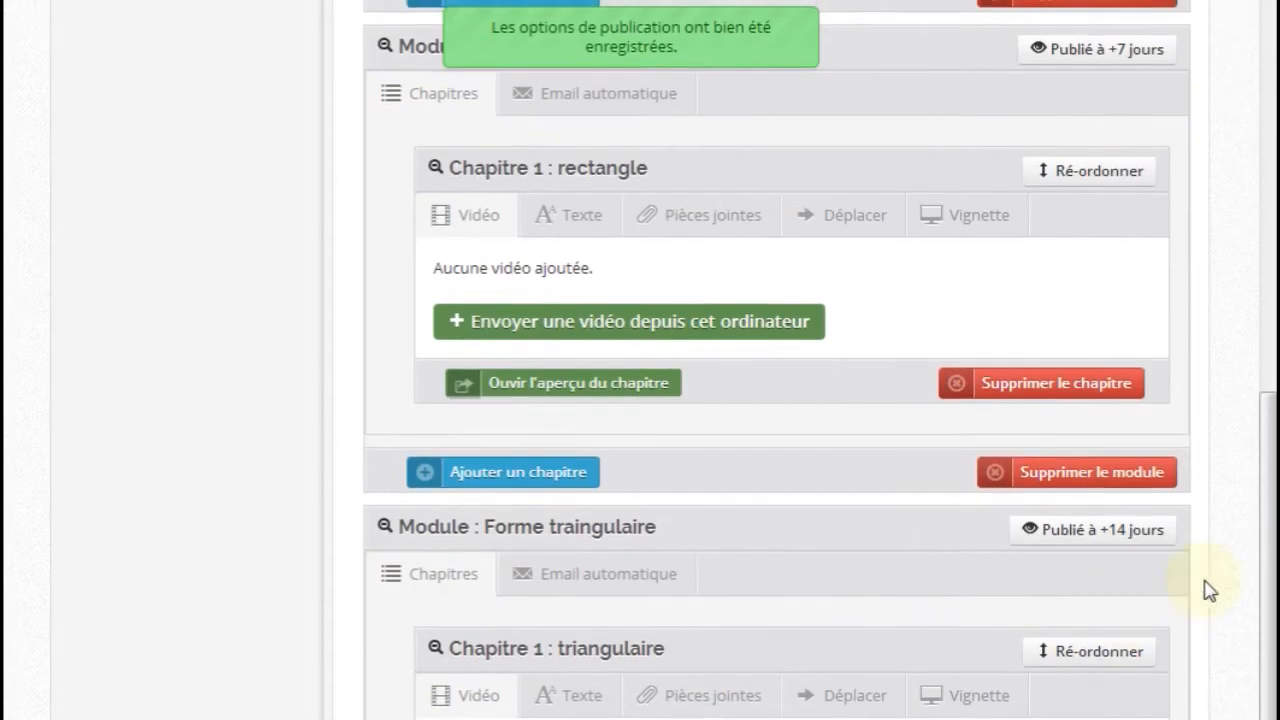
{"action": "left_click", "coordinate": [1237, 565]}
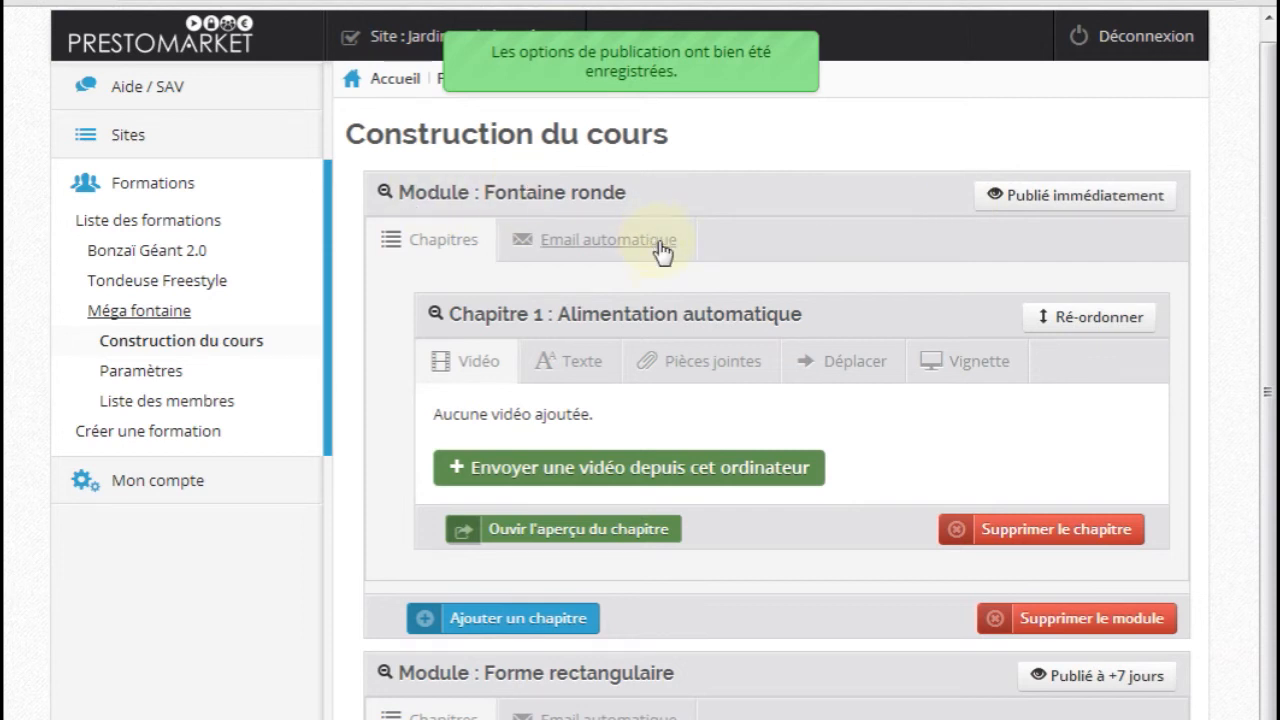
Rename the Forme traingulaire module to Forme triangulaire, save, and reload the private site's Méga fontaine page
{"action": "scroll", "coordinate": [668, 268], "scroll_direction": "down", "scroll_amount": 1}
{"action": "scroll", "coordinate": [668, 268], "scroll_direction": "down", "scroll_amount": 1}
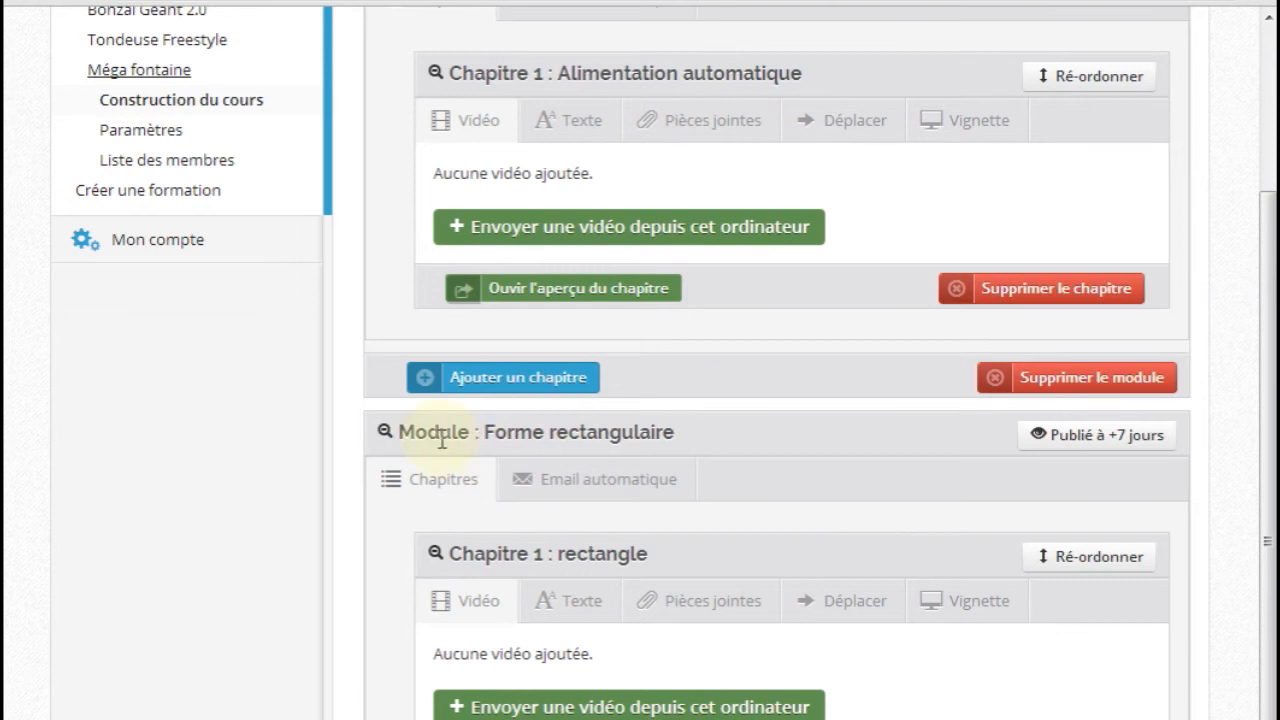
{"action": "scroll", "coordinate": [703, 479], "scroll_direction": "down", "scroll_amount": 3}
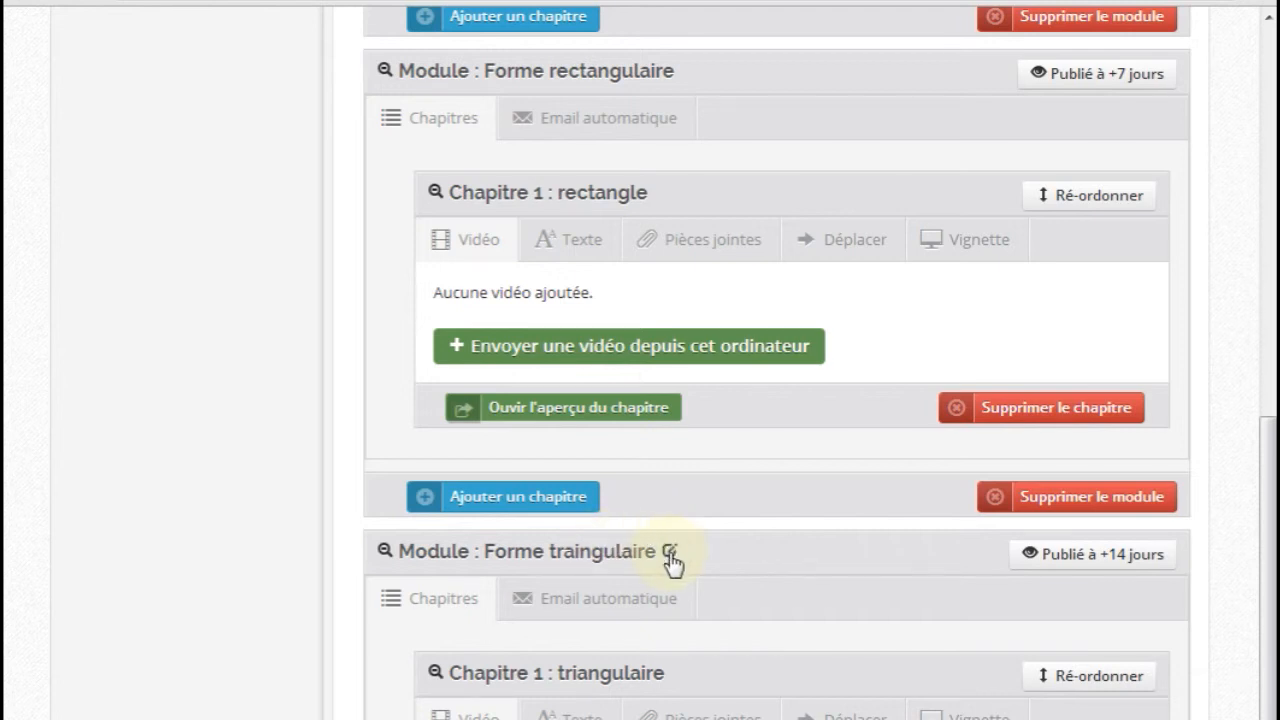
{"action": "left_click", "coordinate": [669, 554]}
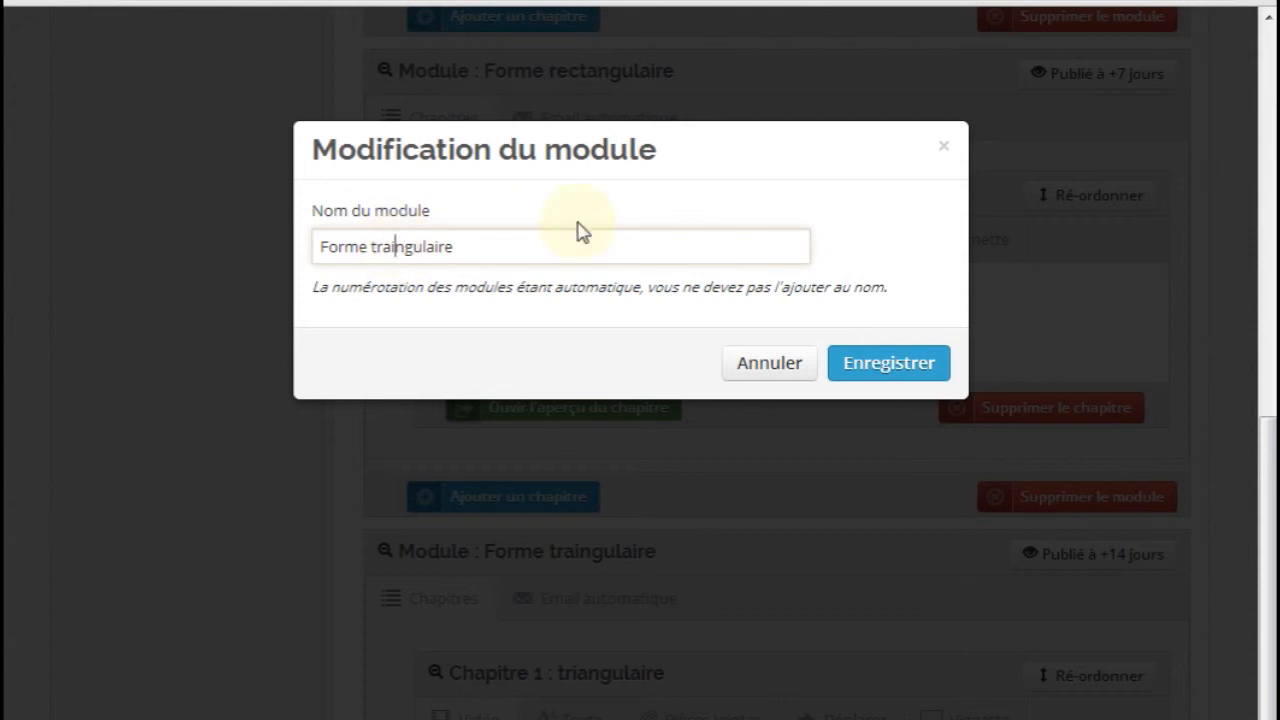
{"action": "left_click", "coordinate": [862, 364]}
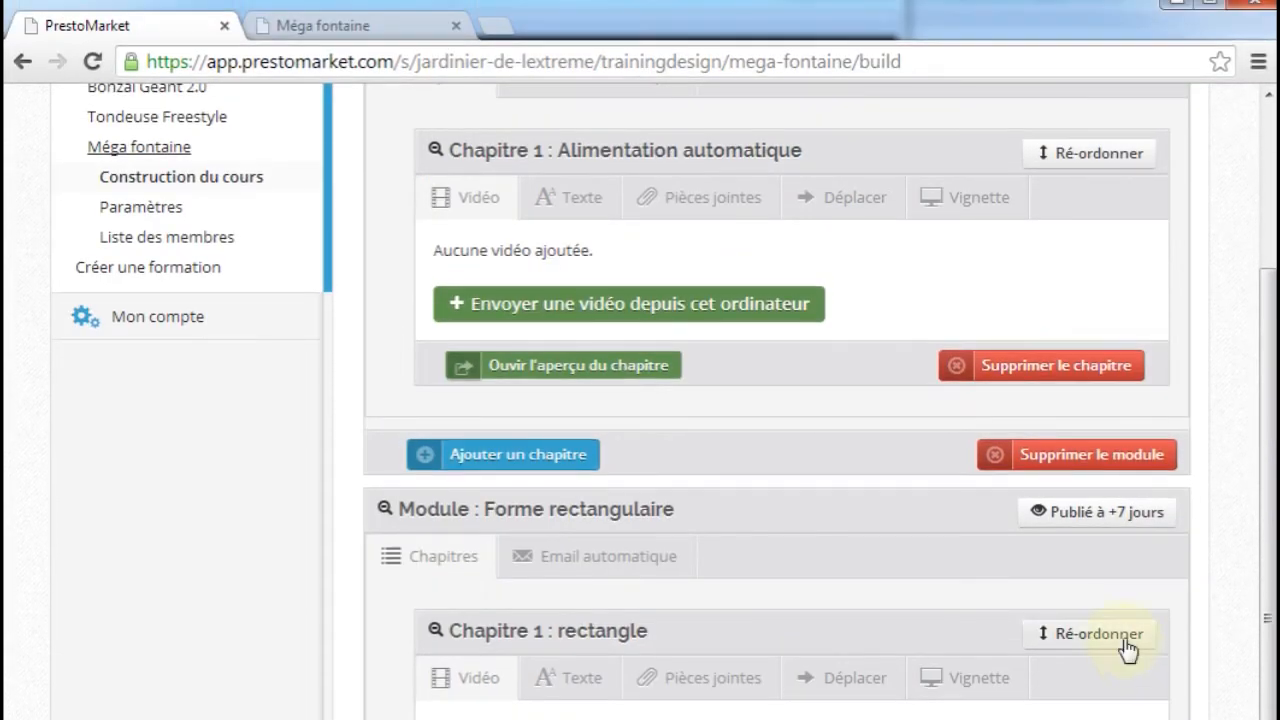
{"action": "left_click", "coordinate": [335, 27]}
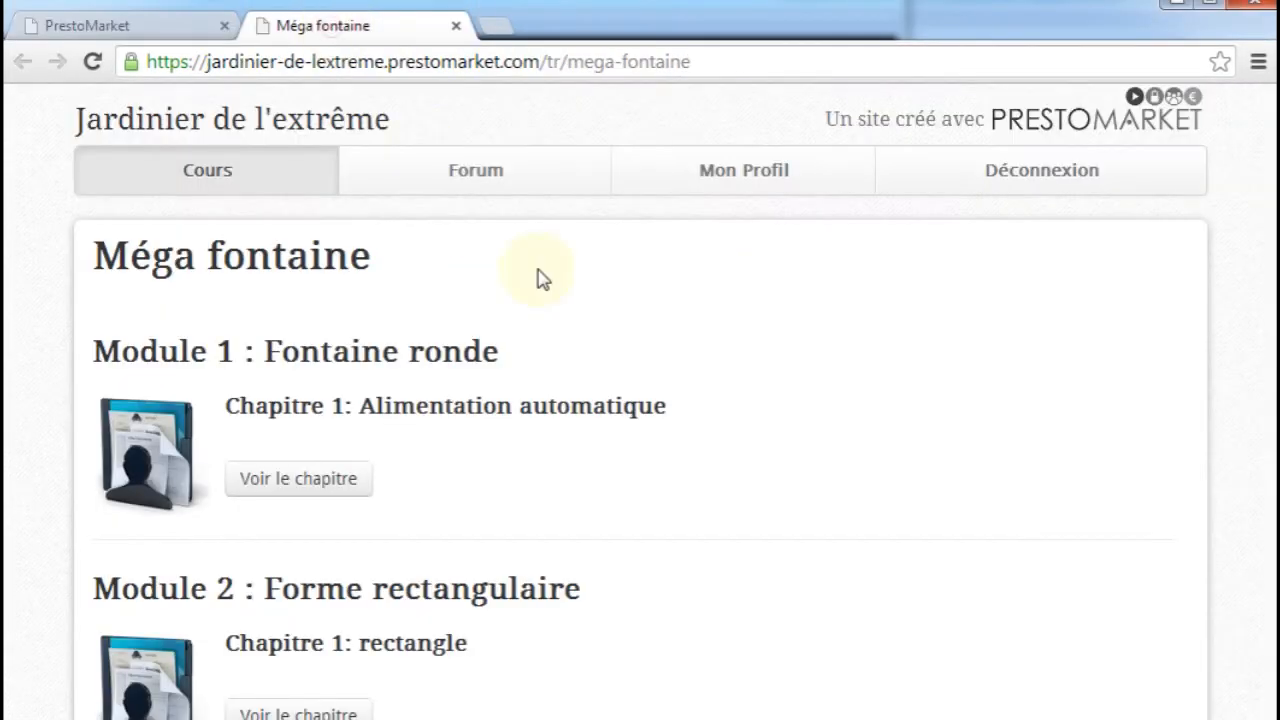
{"action": "key", "text": "F5"}
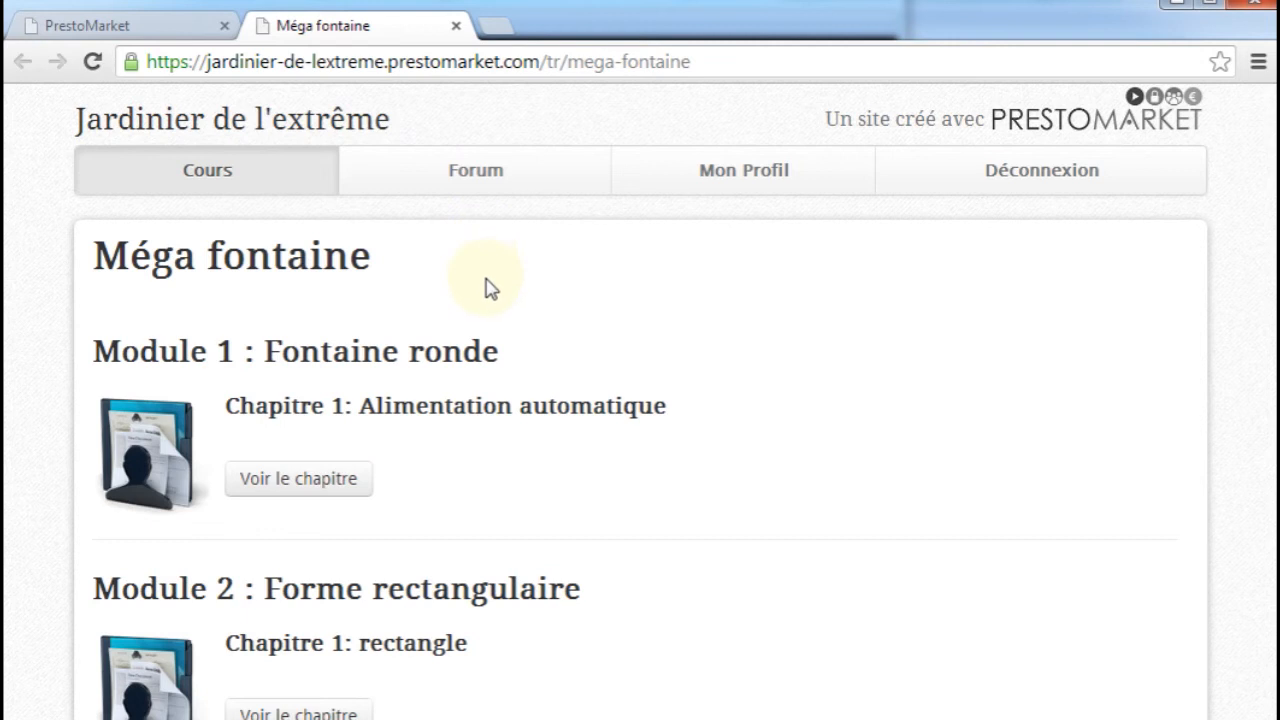
Set the activation delay of the Forme rectangulaire module to 21 days after registration and save the publication options
{"action": "left_click", "coordinate": [148, 37]}
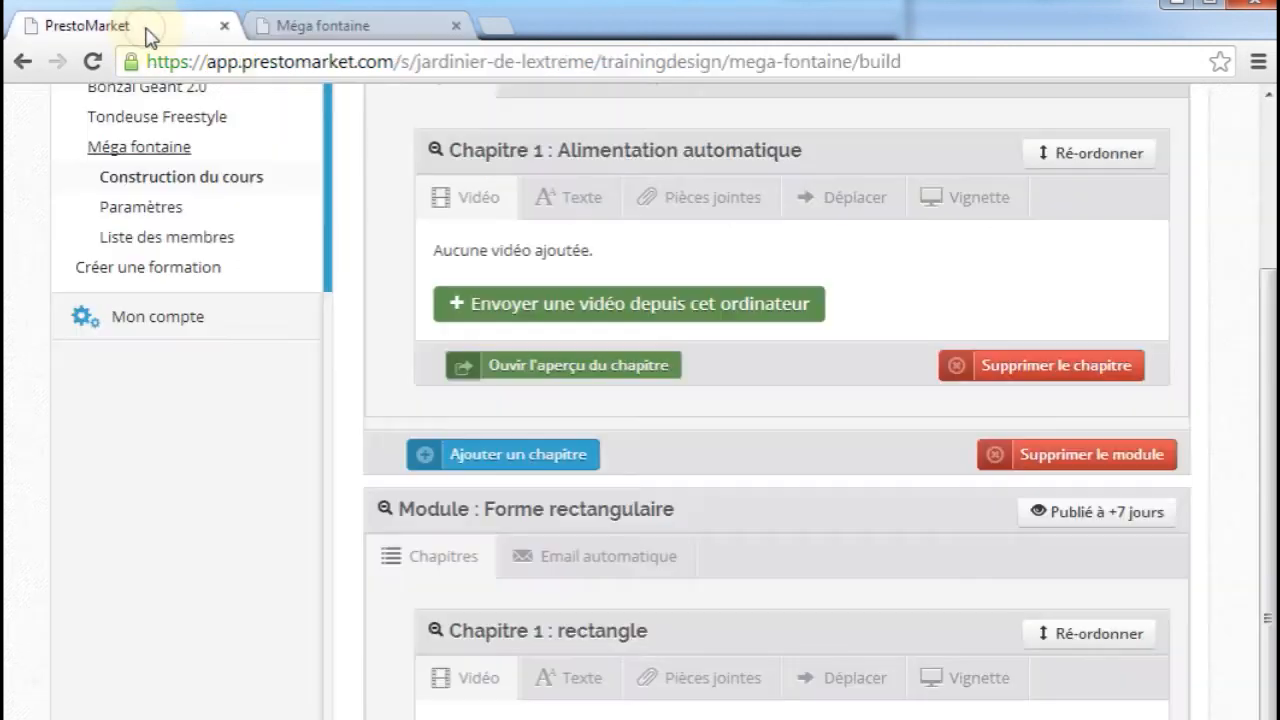
{"action": "scroll", "coordinate": [980, 598], "scroll_direction": "up", "scroll_amount": 3}
{"action": "scroll", "coordinate": [983, 605], "scroll_direction": "down", "scroll_amount": 3}
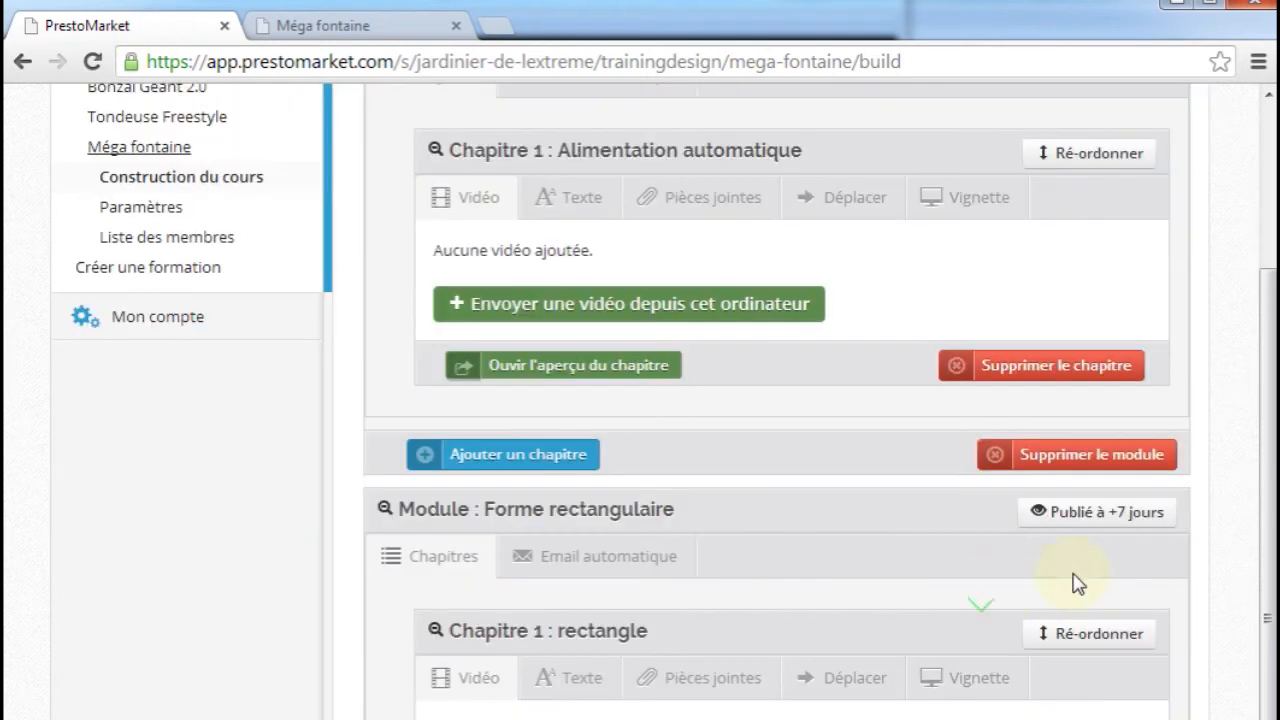
{"action": "left_click", "coordinate": [1097, 518]}
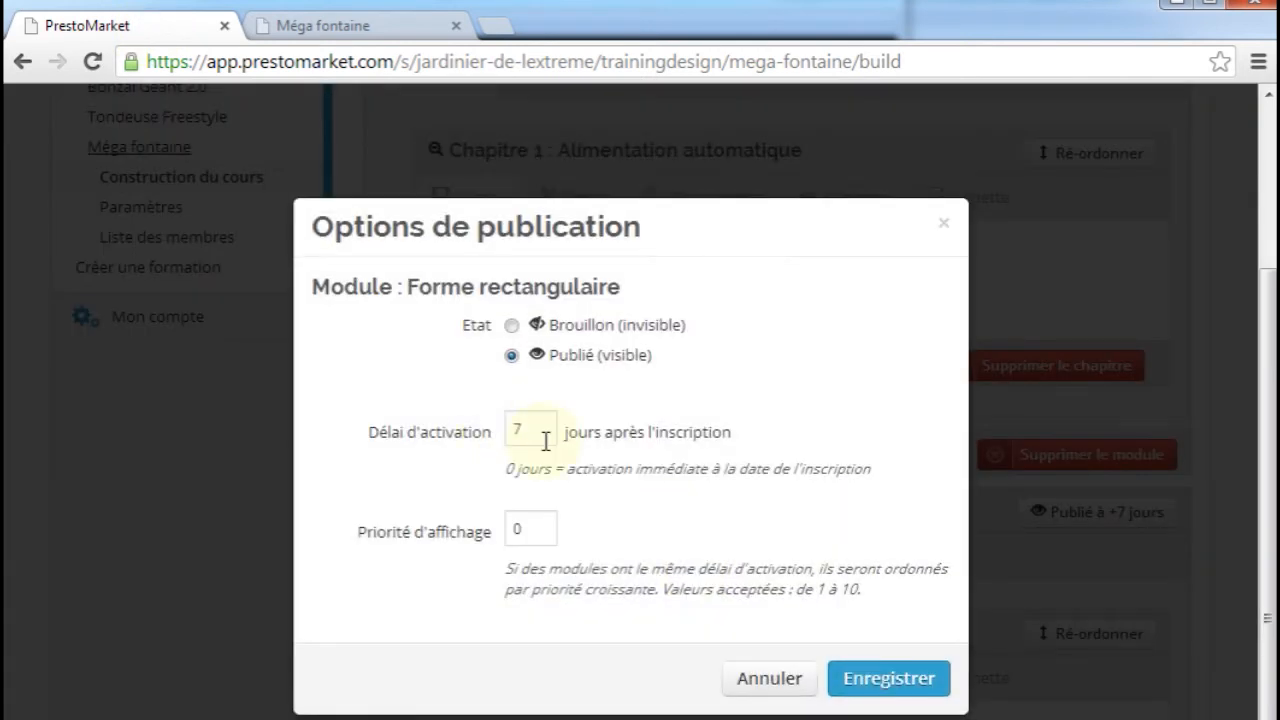
{"action": "type", "text": "21"}
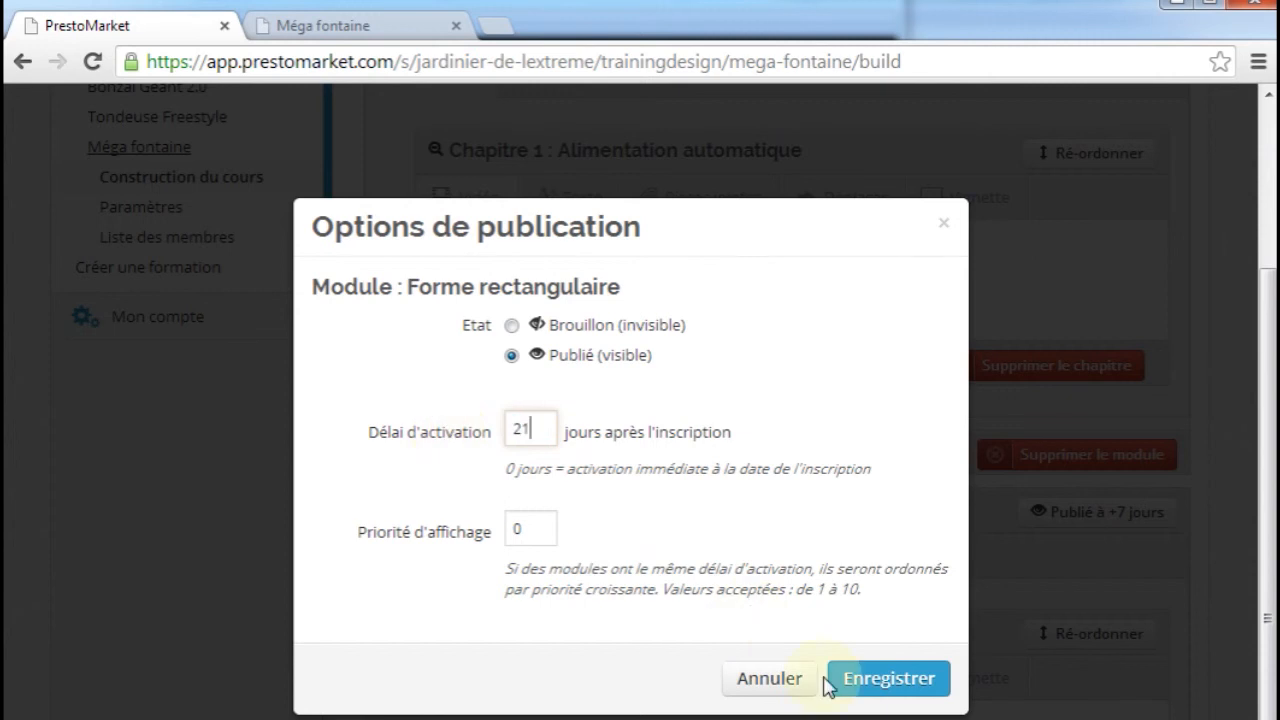
{"action": "left_click", "coordinate": [884, 686]}
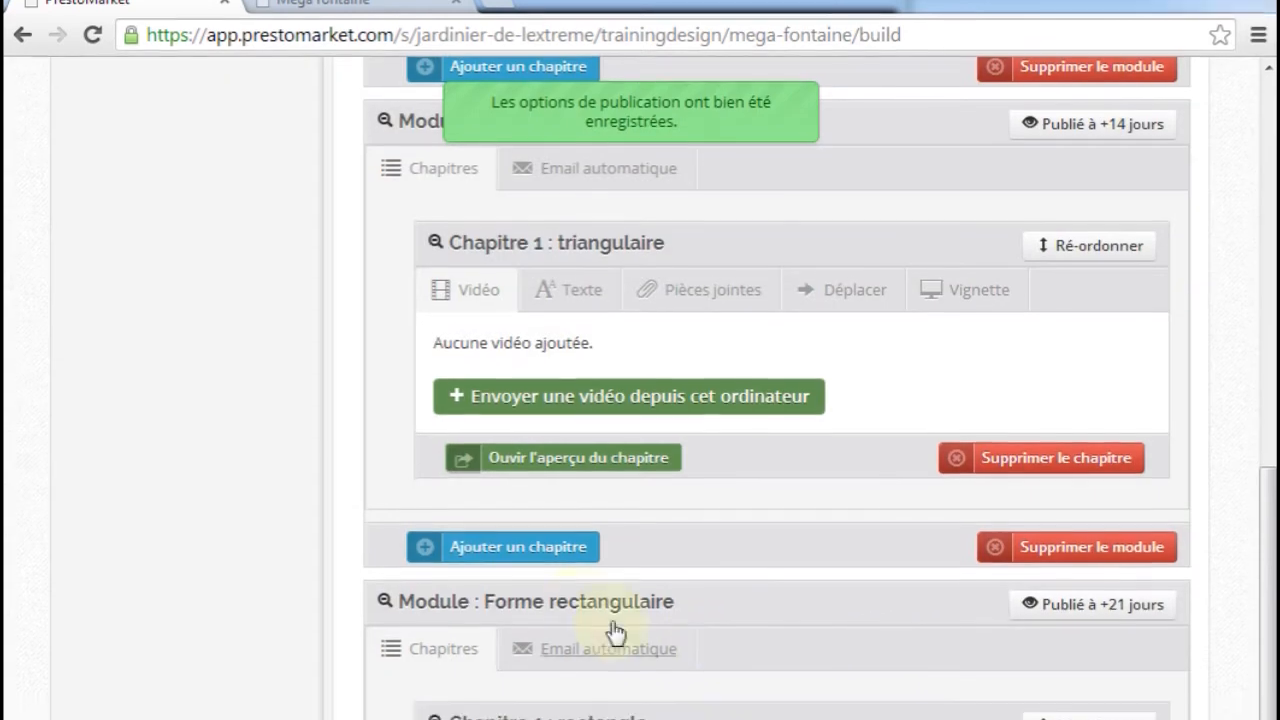
Check the numbering of the three modules on the private site's Méga fontaine page
{"action": "scroll", "coordinate": [1168, 585], "scroll_direction": "up", "scroll_amount": 1}
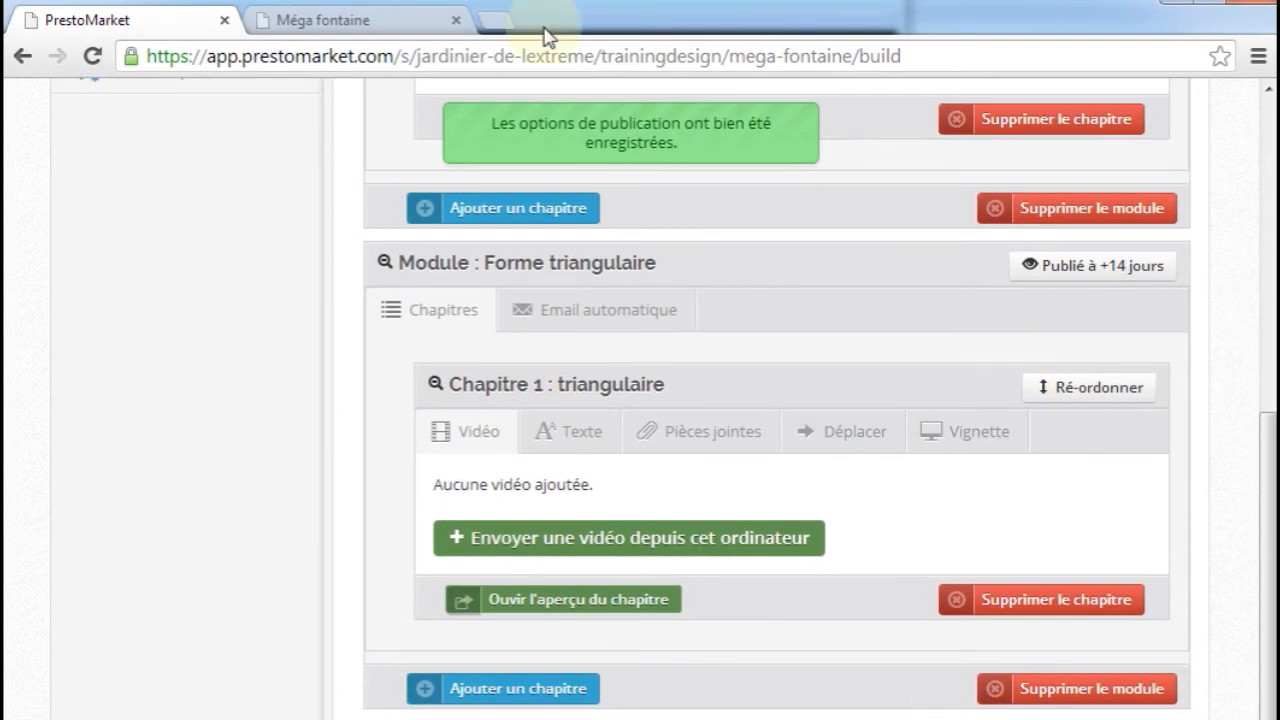
{"action": "left_click", "coordinate": [360, 20]}
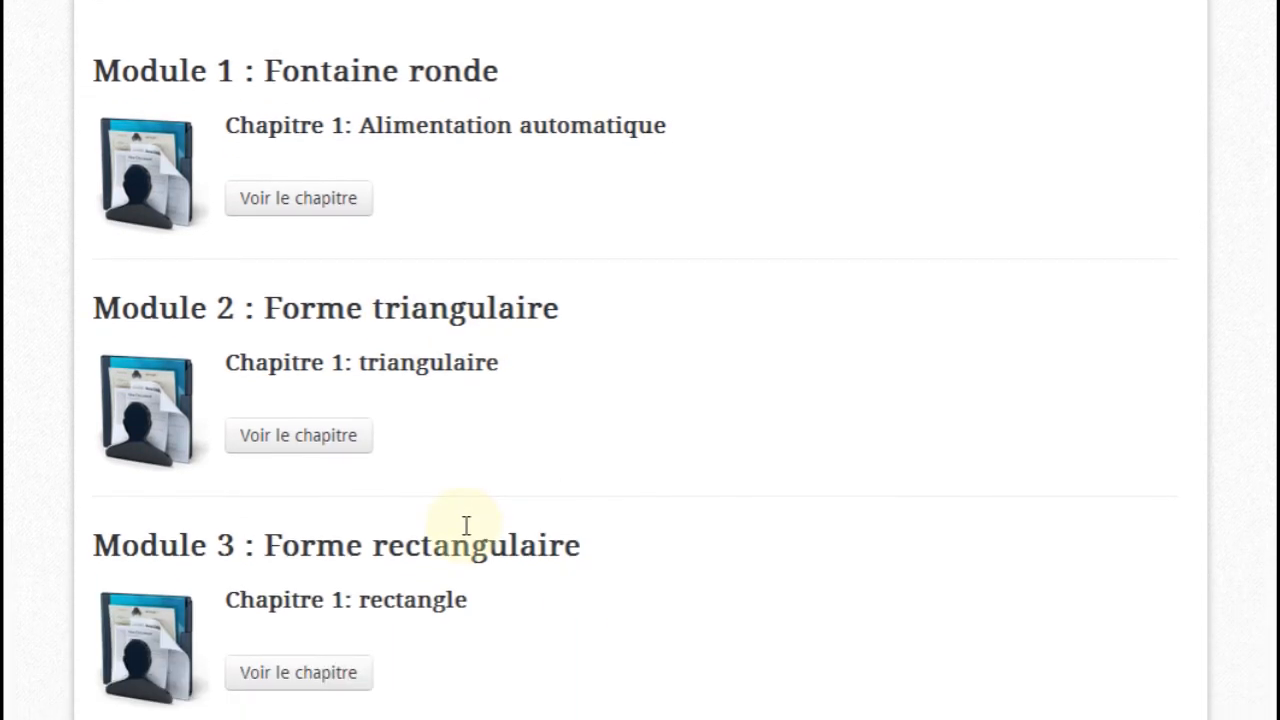
{"action": "double_click", "coordinate": [211, 60]}
{"action": "double_click", "coordinate": [210, 305]}
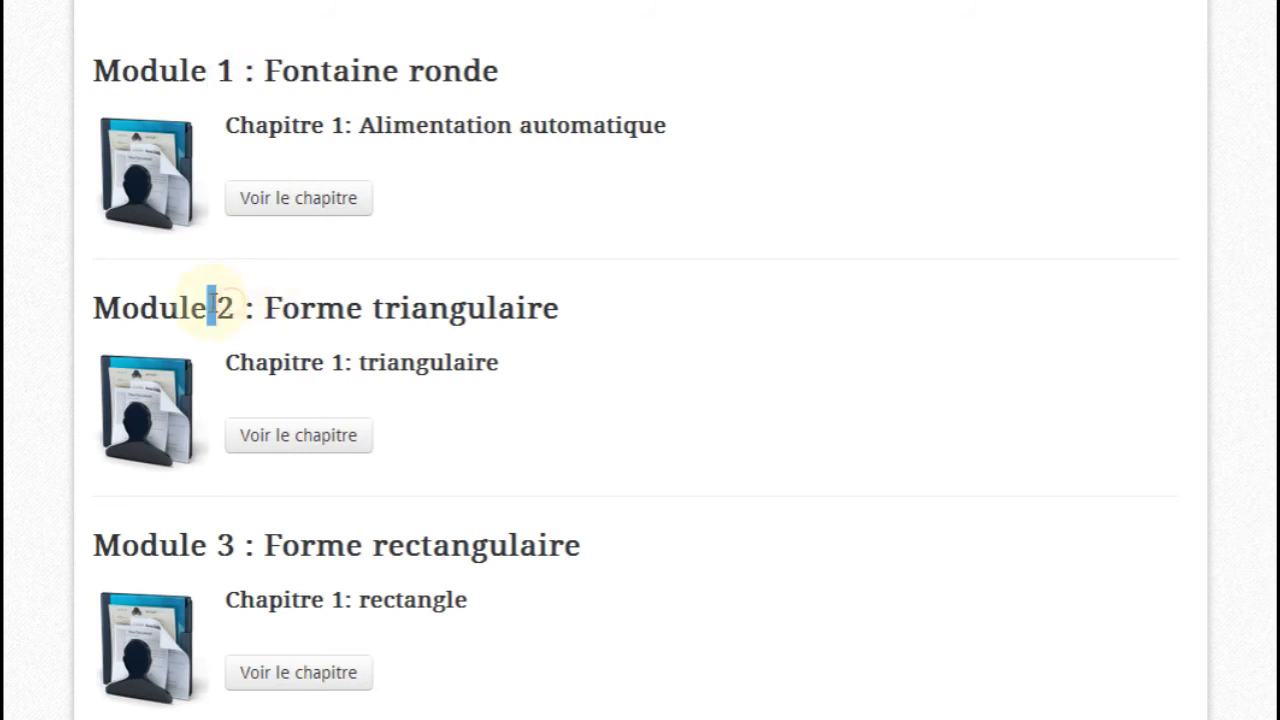
{"action": "double_click", "coordinate": [225, 546]}
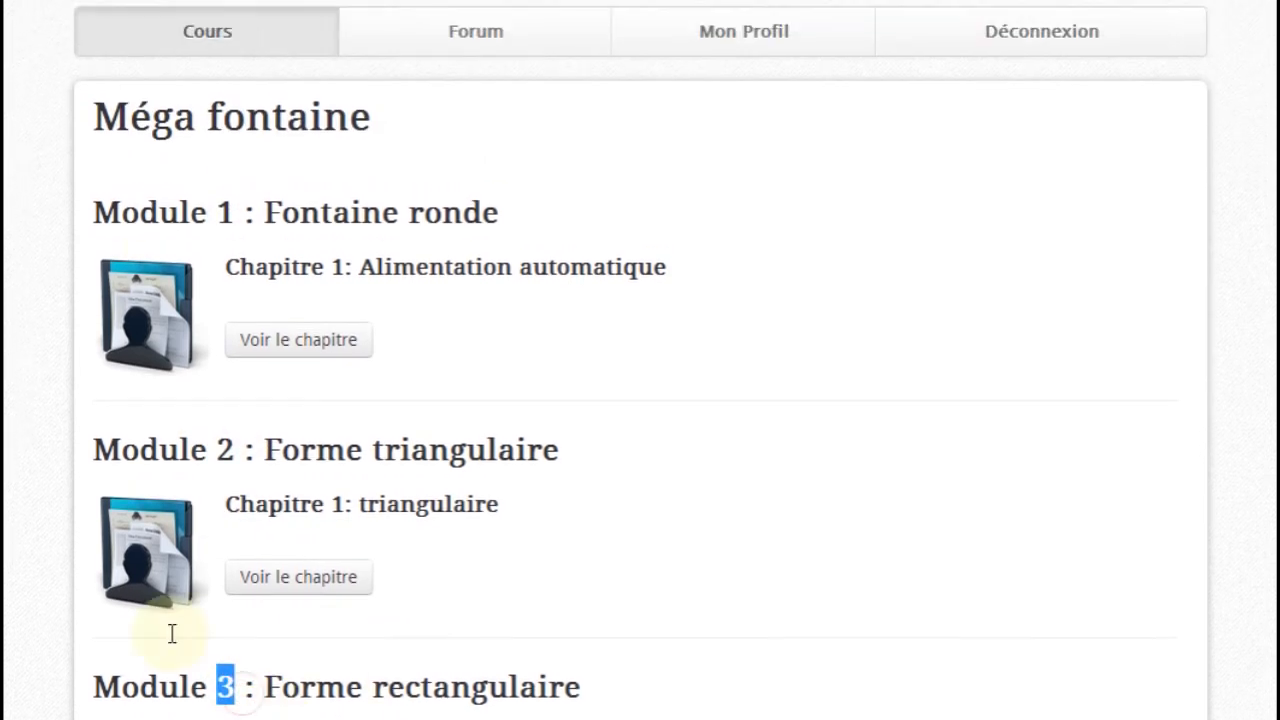
Set the activation delay of the Forme rectangulaire module to 14 days after registration and save the publication options
{"action": "left_click", "coordinate": [143, 28]}
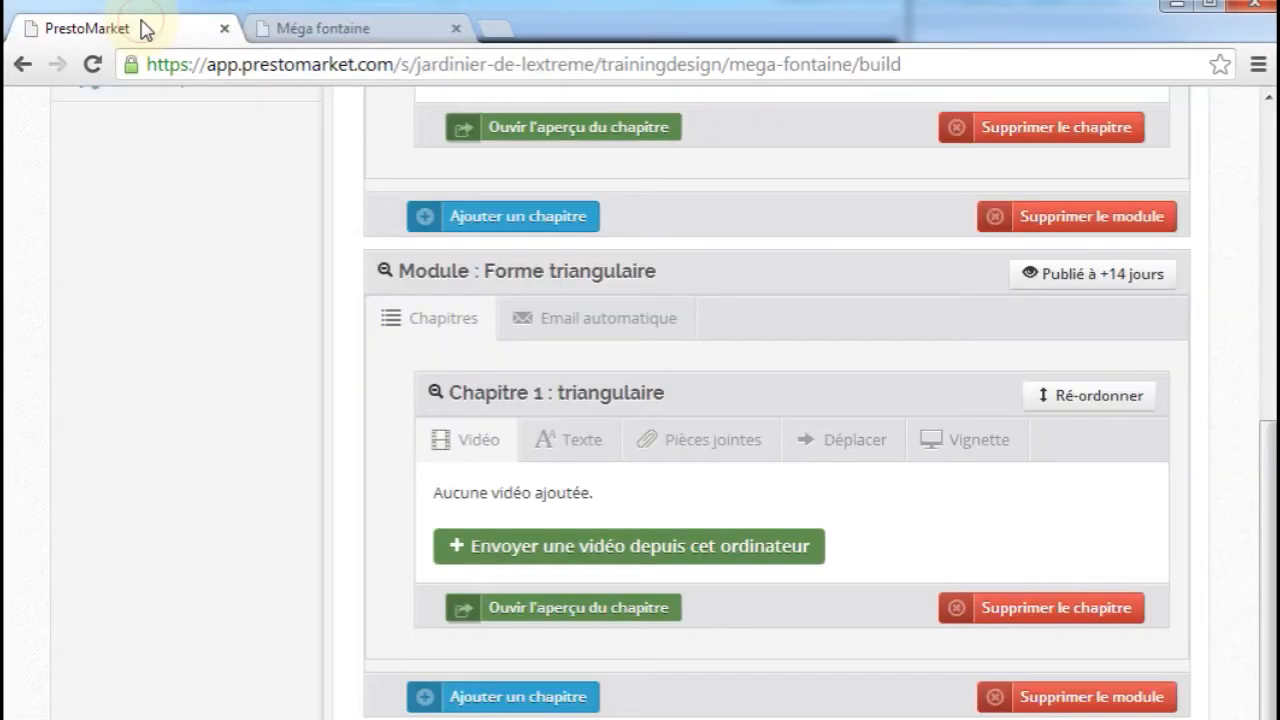
{"action": "left_click", "coordinate": [1034, 278]}
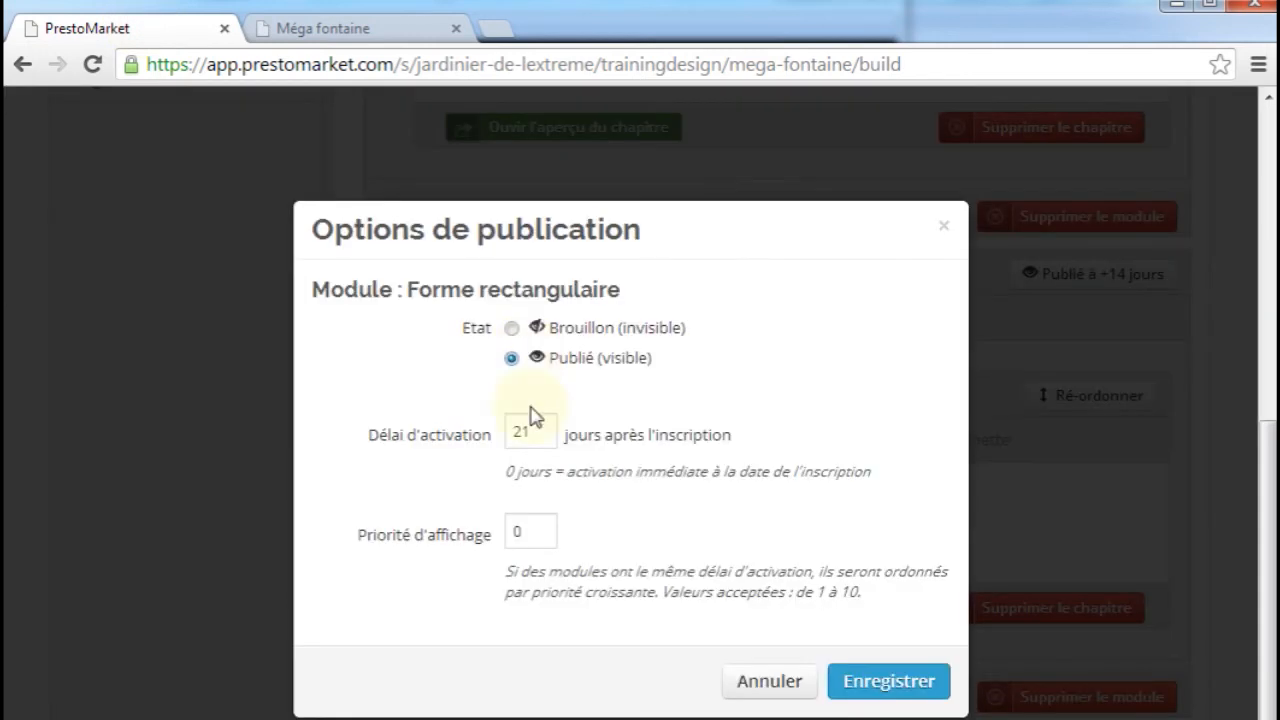
{"action": "left_click_drag", "start_coordinate": [530, 430], "coordinate": [471, 427]}
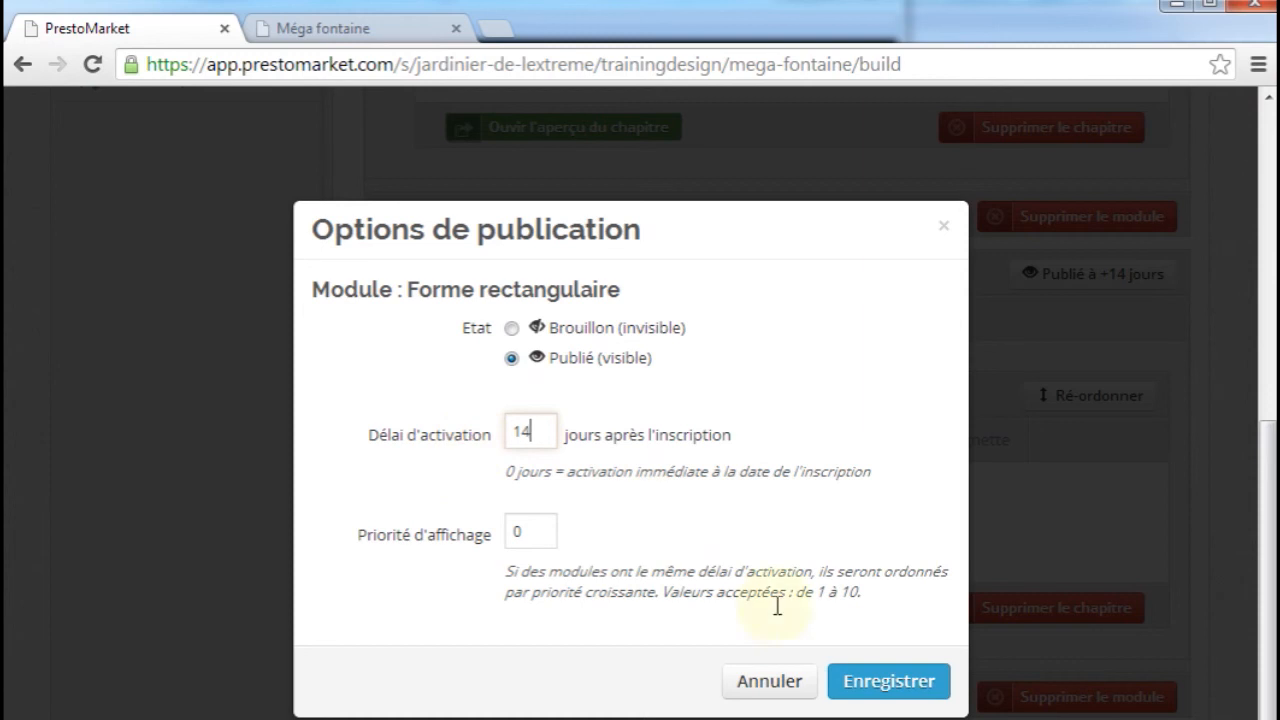
{"action": "left_click", "coordinate": [883, 688]}
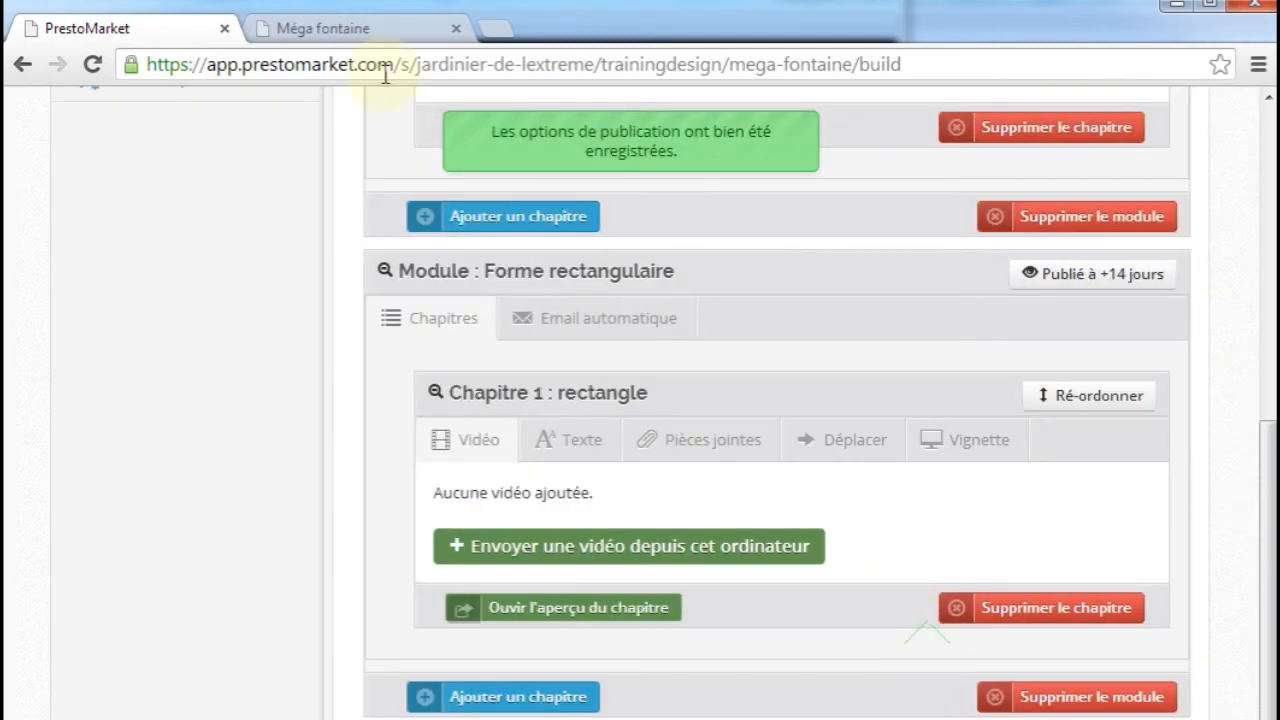
Examine the order of the Forme rectangulaire and Forme triangulaire modules on the private site's course page
{"action": "left_click", "coordinate": [366, 34]}
{"action": "left_click", "coordinate": [245, 398]}
{"action": "scroll", "coordinate": [245, 398], "scroll_direction": "down", "scroll_amount": 3}
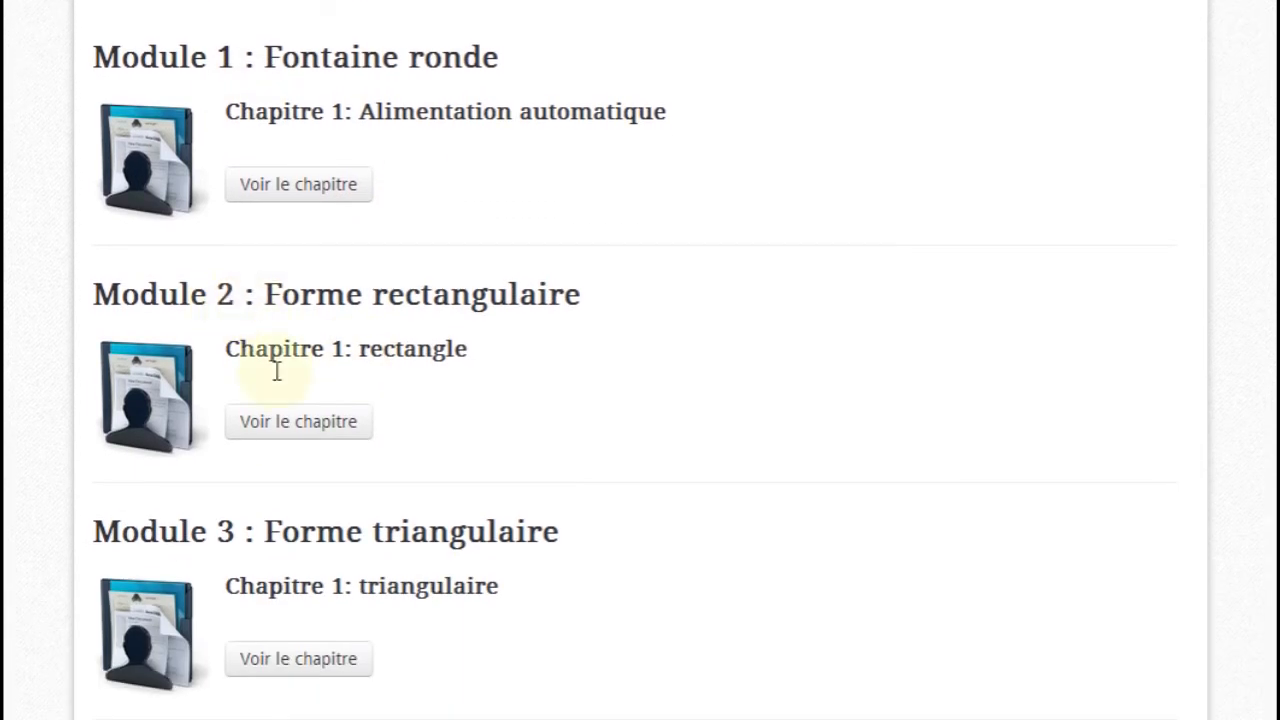
{"action": "left_click_drag", "start_coordinate": [232, 296], "coordinate": [263, 491]}
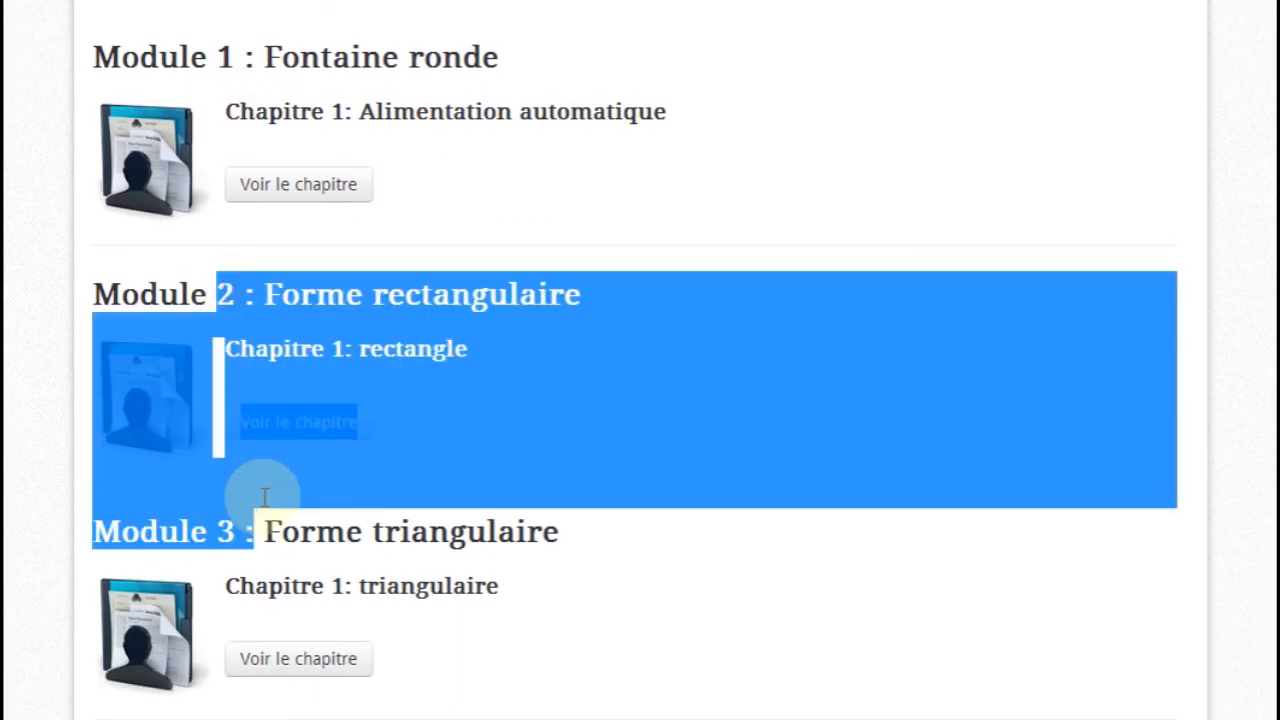
{"action": "left_click", "coordinate": [263, 491]}
{"action": "scroll", "coordinate": [287, 543], "scroll_direction": "up", "scroll_amount": 3}
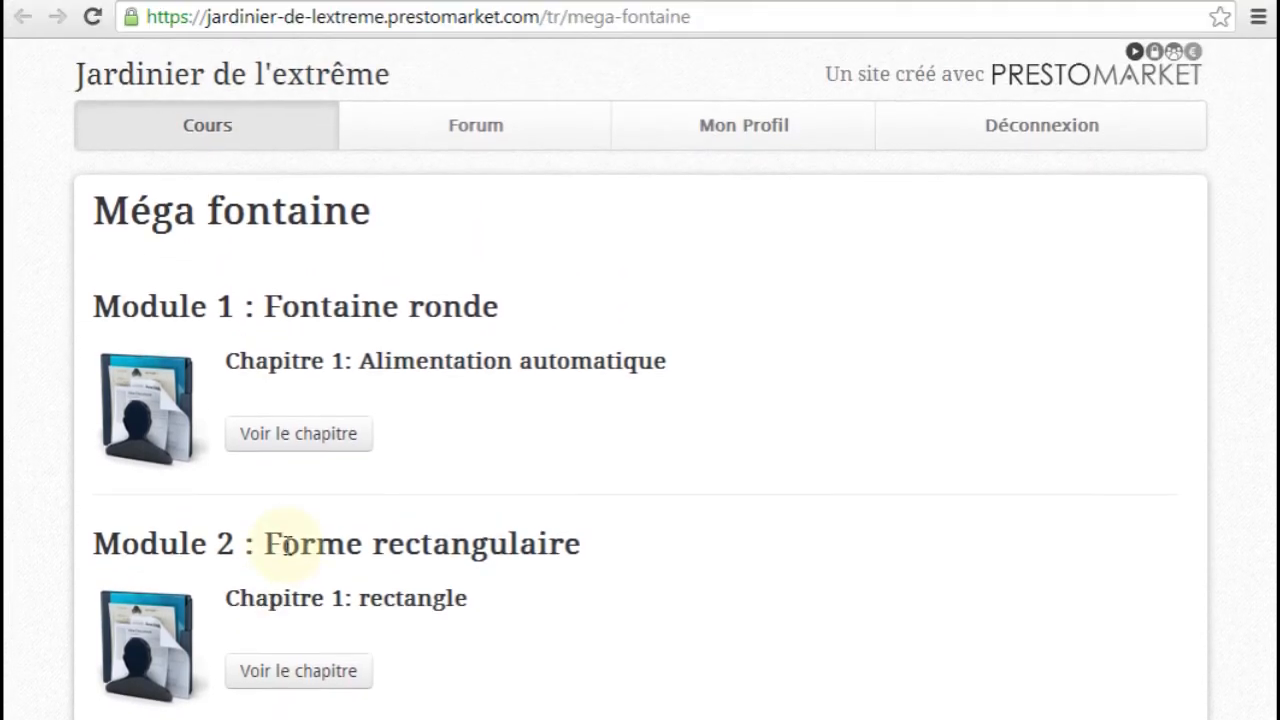
Set the display priority of the Forme triangulaire module to 1 and save the publication options
{"action": "left_click", "coordinate": [103, 15]}
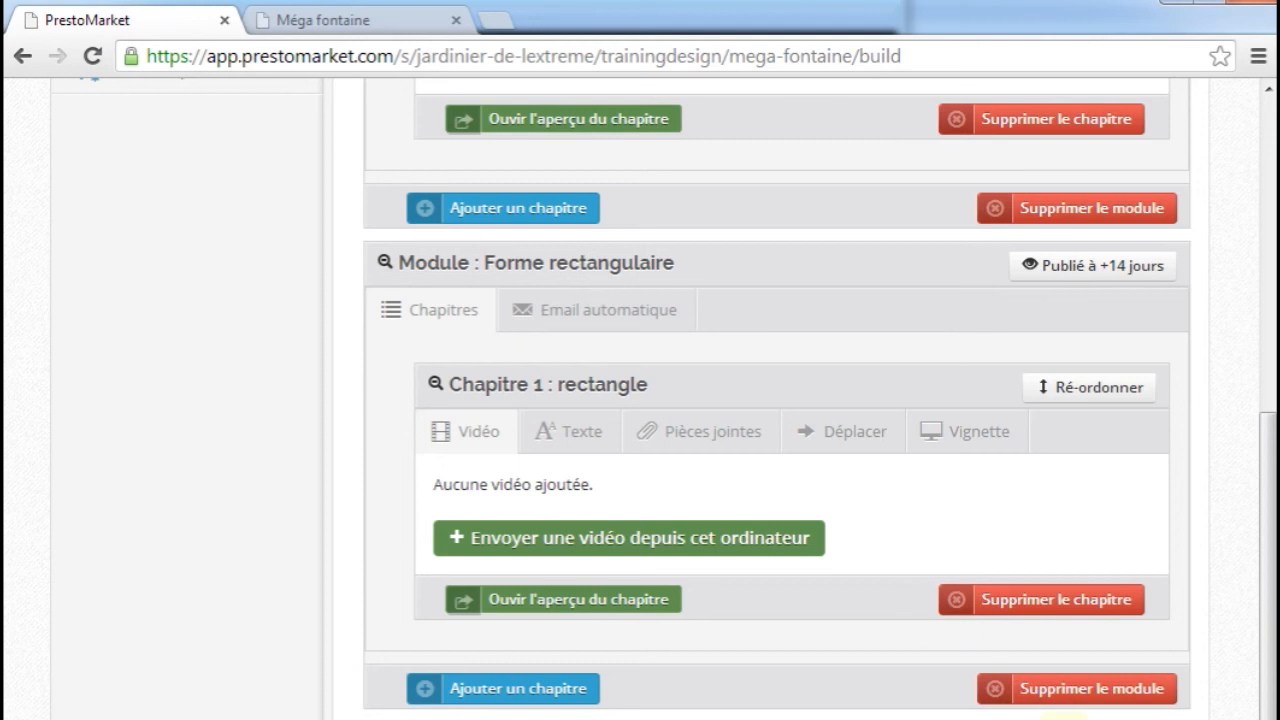
{"action": "left_click", "coordinate": [1062, 716]}
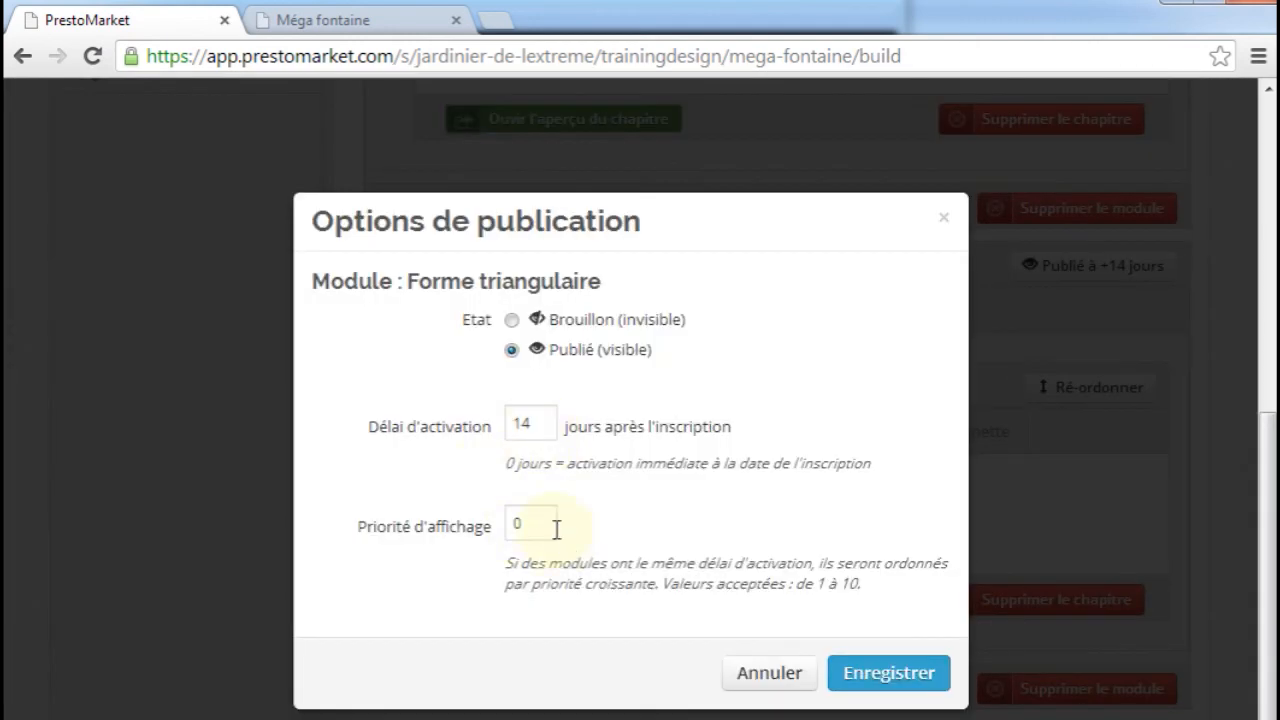
{"action": "double_click", "coordinate": [556, 529]}
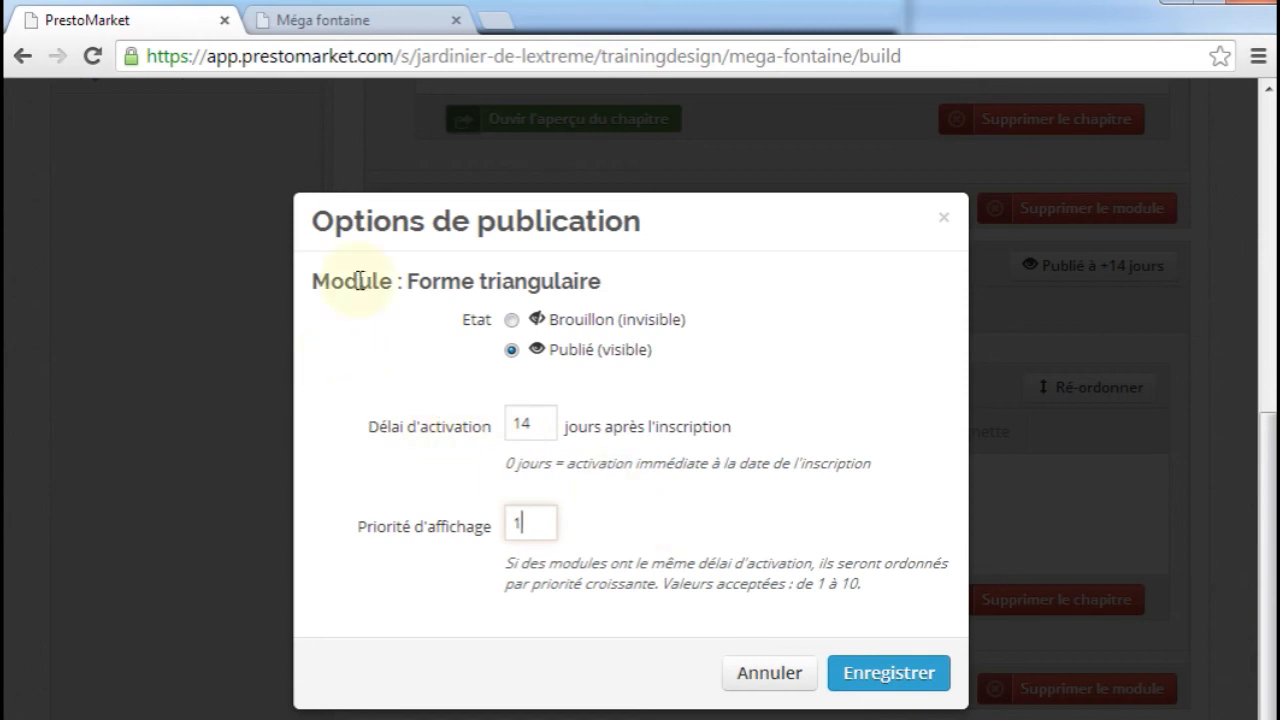
{"action": "left_click", "coordinate": [872, 684]}
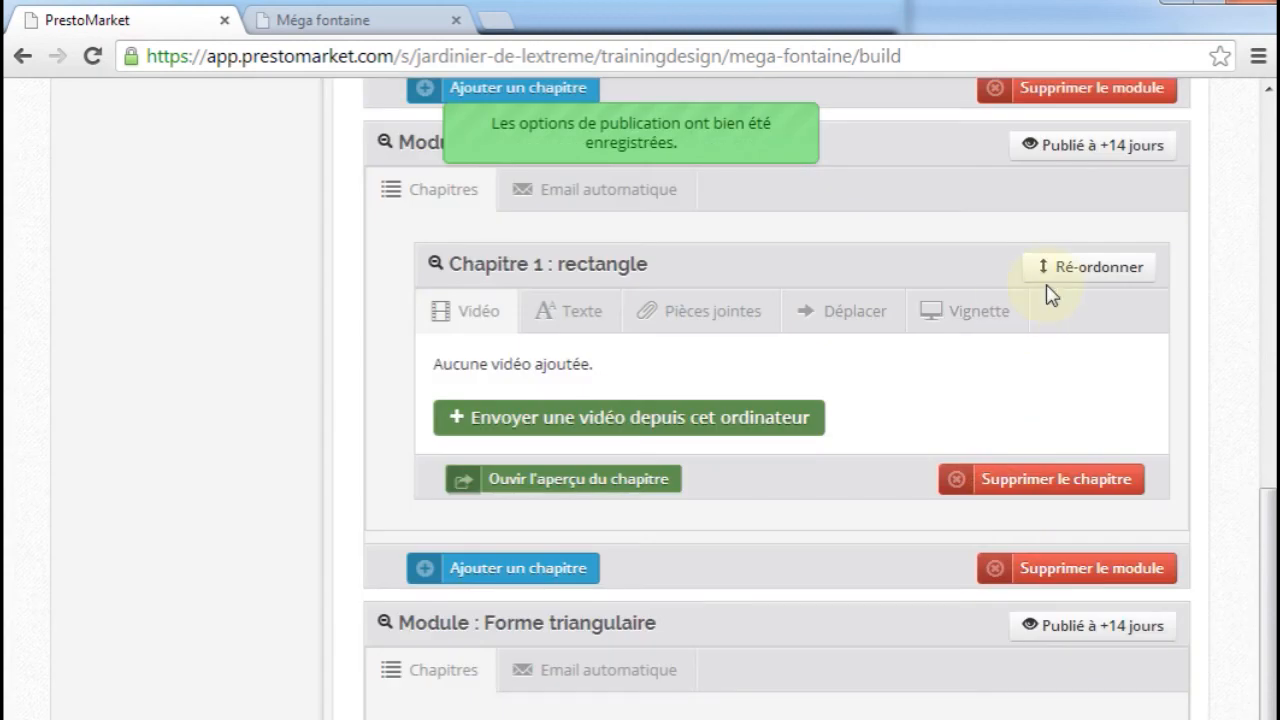
Set the display priority of the Forme rectangulaire module to 2, save, and reload the private site's Méga fontaine page
{"action": "left_click", "coordinate": [1063, 152]}
{"action": "double_click", "coordinate": [540, 517]}
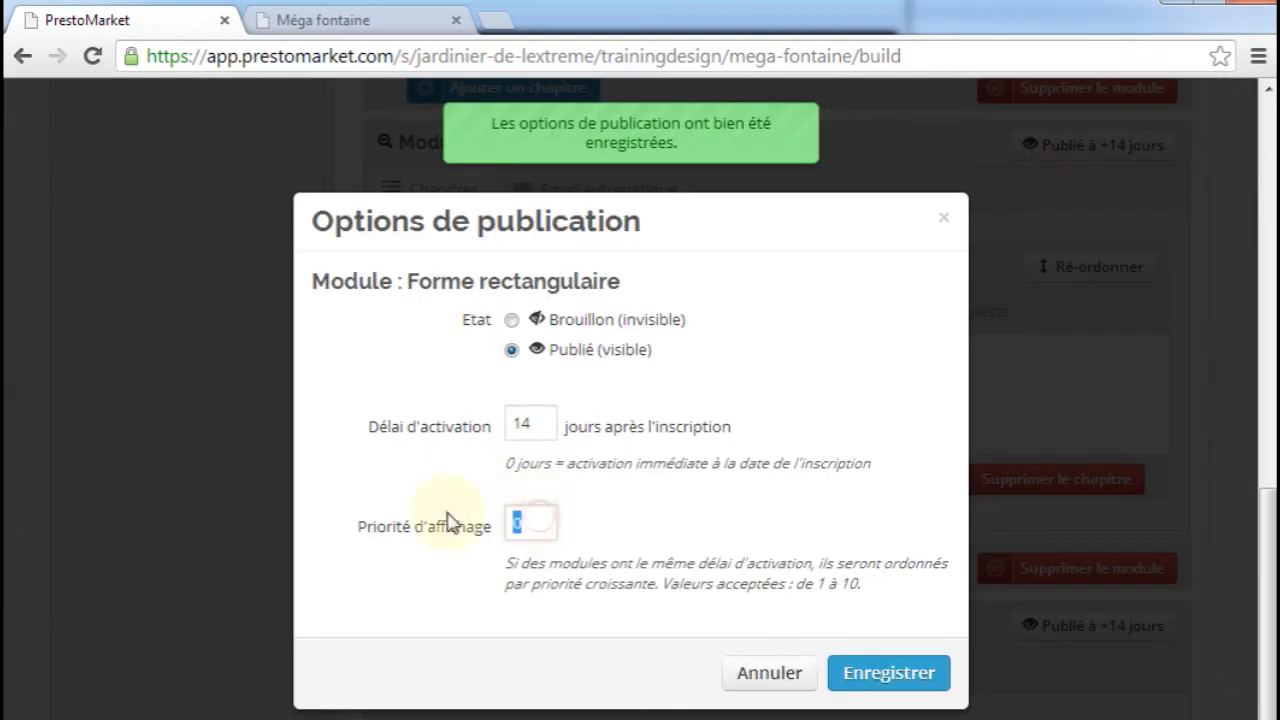
{"action": "type", "text": "2"}
{"action": "left_click", "coordinate": [895, 673]}
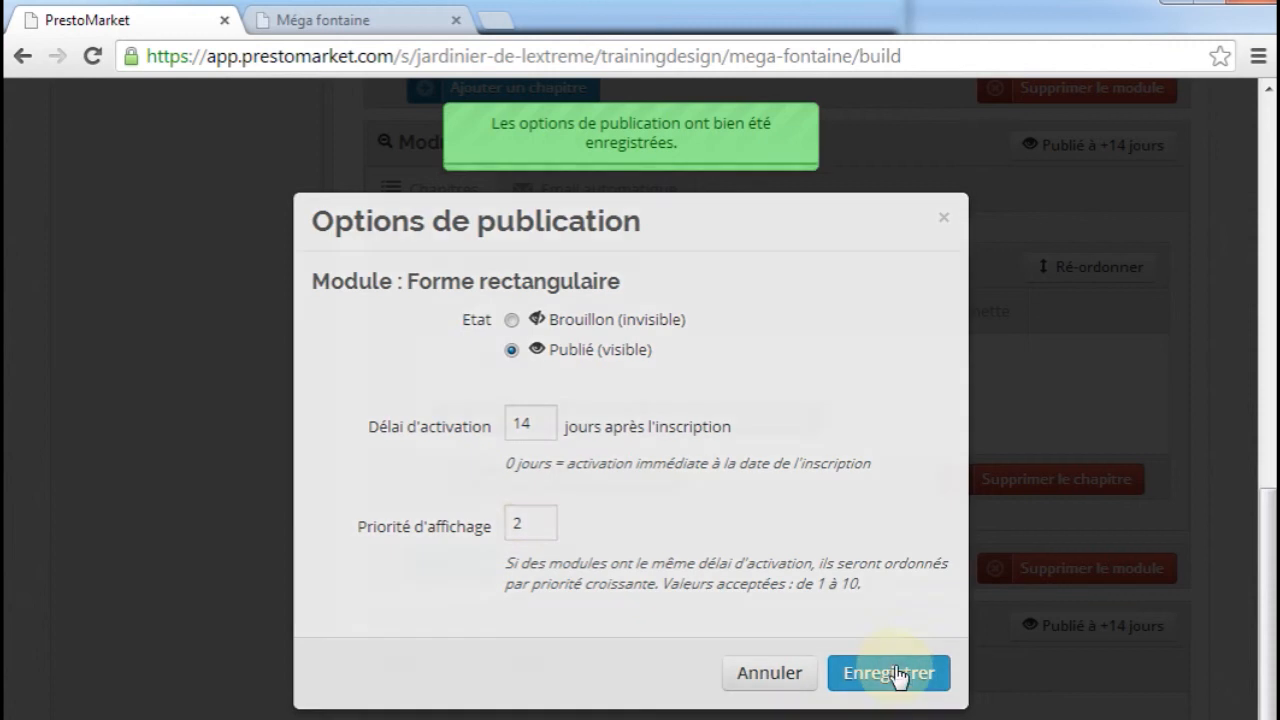
{"action": "left_click", "coordinate": [363, 30]}
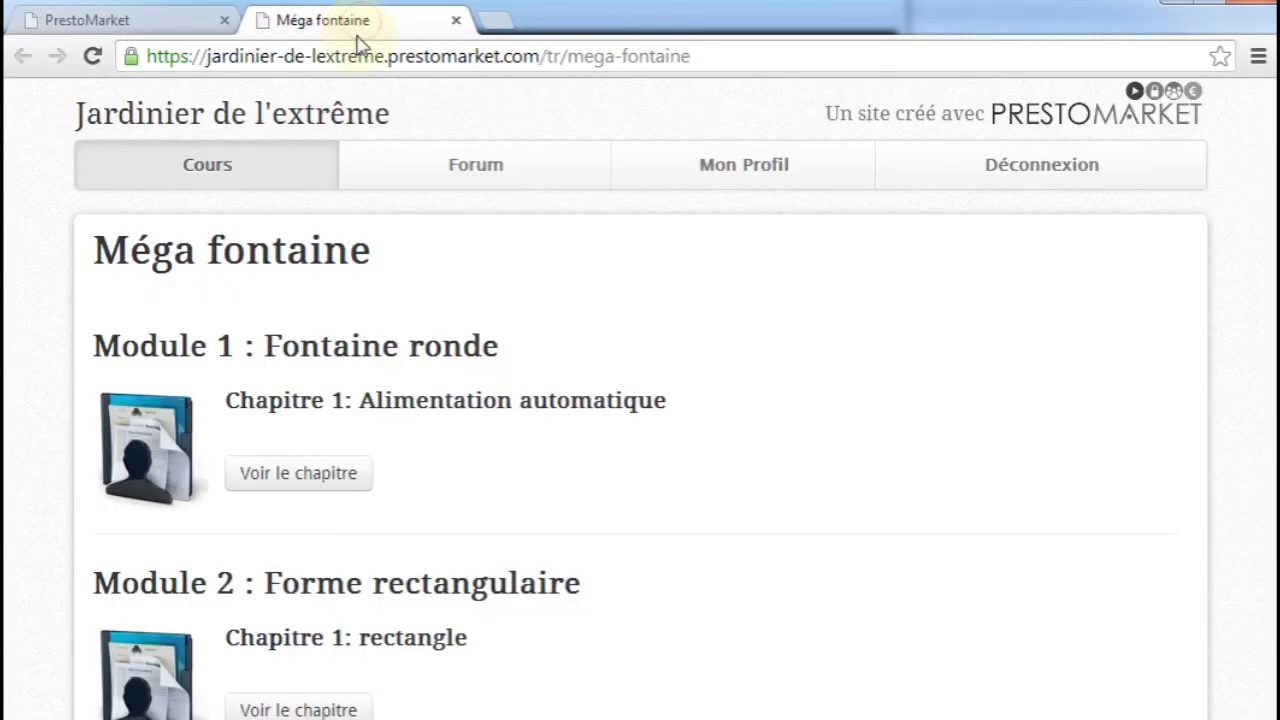
{"action": "key", "text": "F5"}
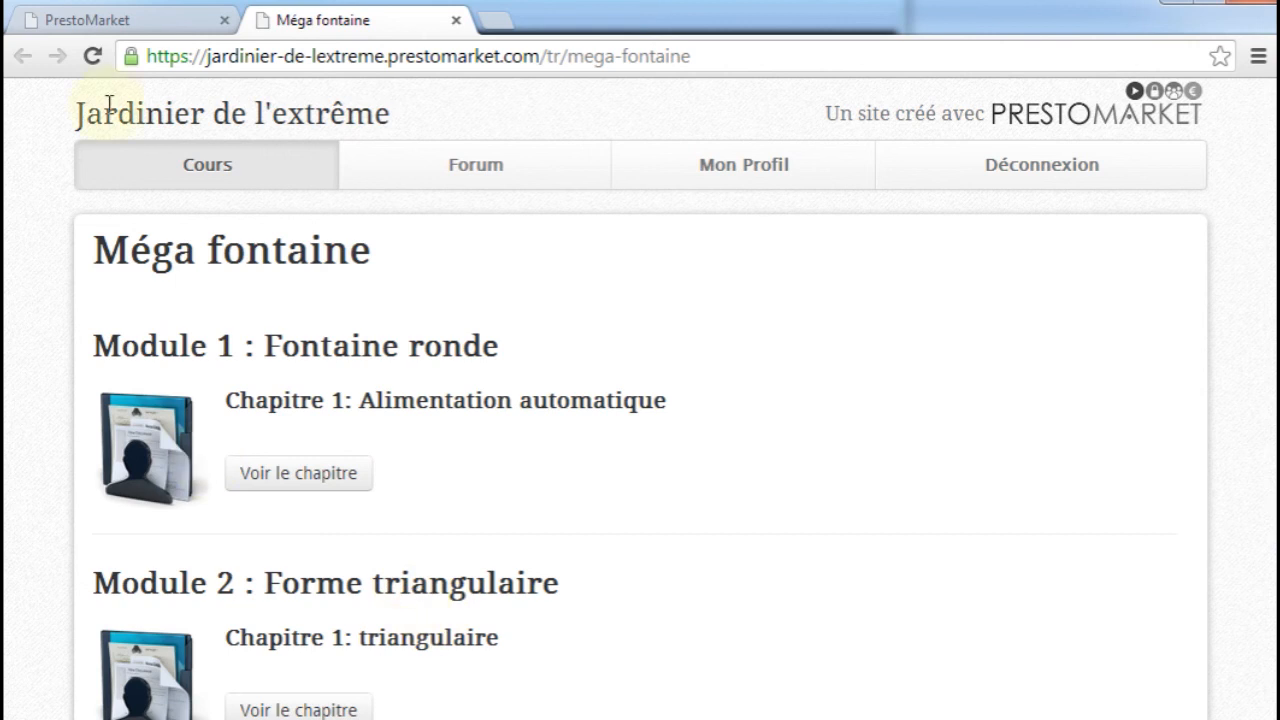
Set the display priority of the Forme triangulaire module to 3, save, and check the module order on the reloaded private site page
{"action": "left_click", "coordinate": [160, 20]}
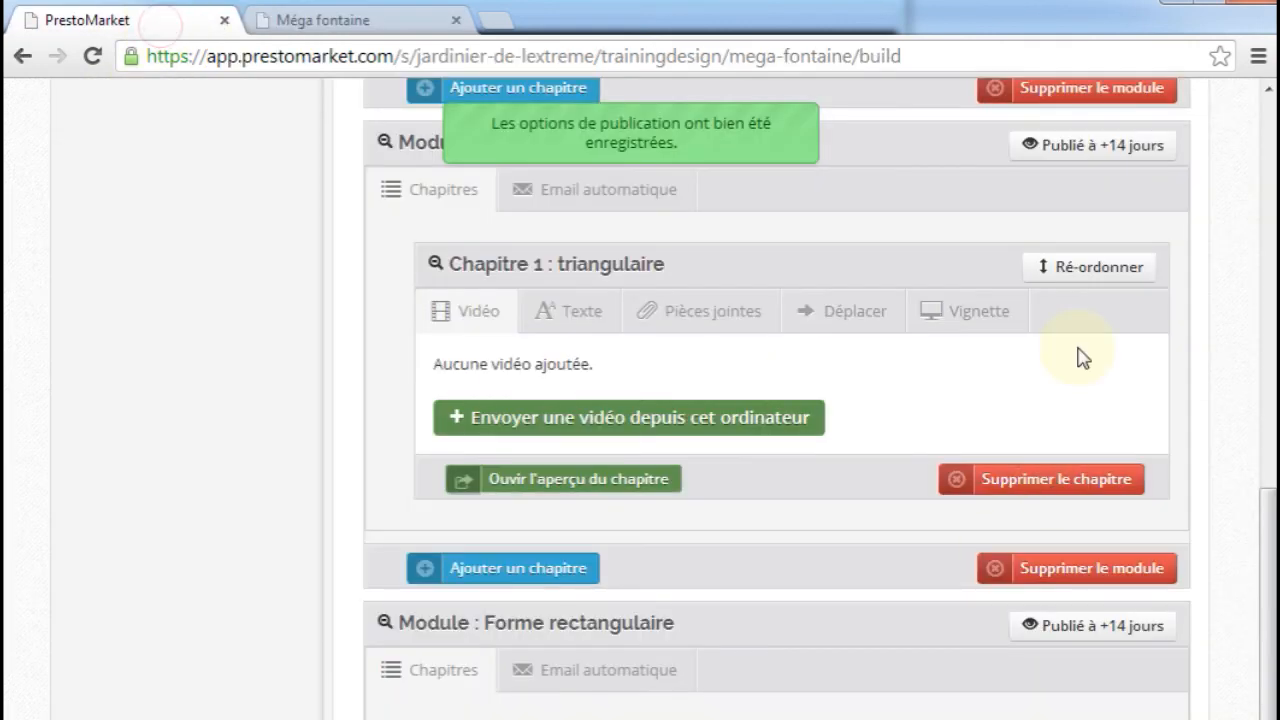
{"action": "left_click", "coordinate": [1084, 150]}
{"action": "left_click_drag", "start_coordinate": [533, 522], "coordinate": [447, 532]}
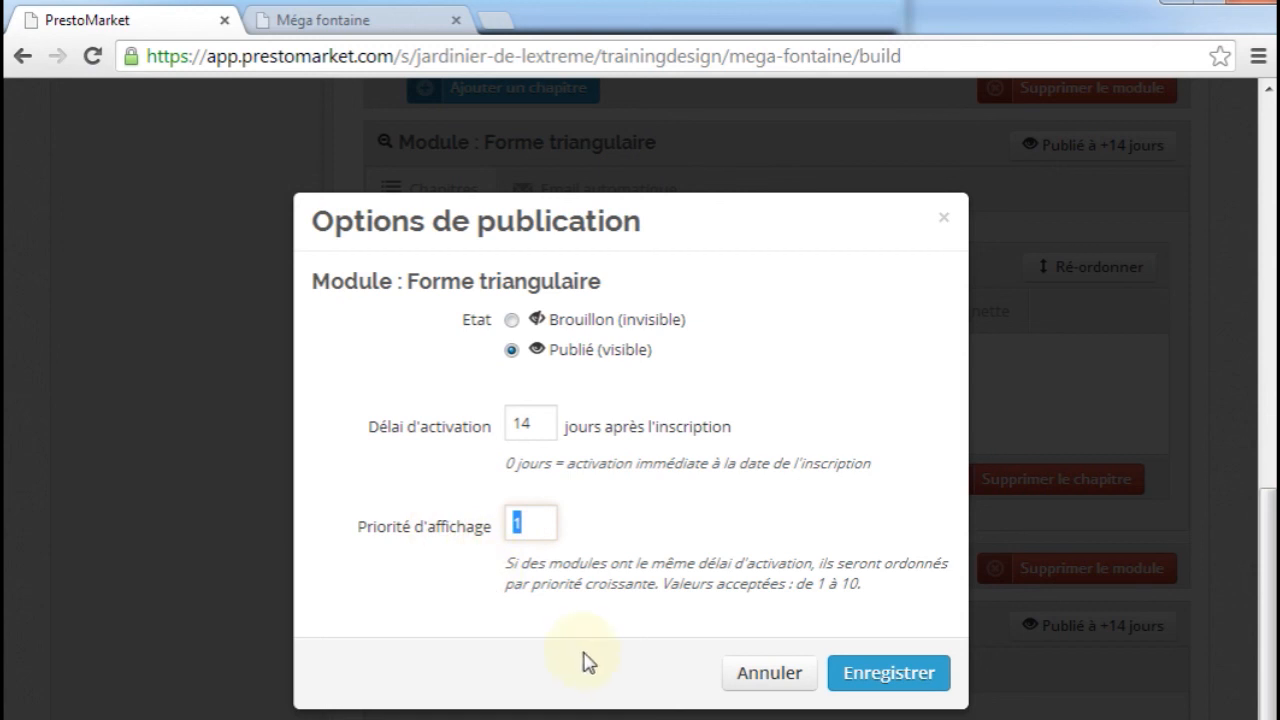
{"action": "type", "text": "3"}
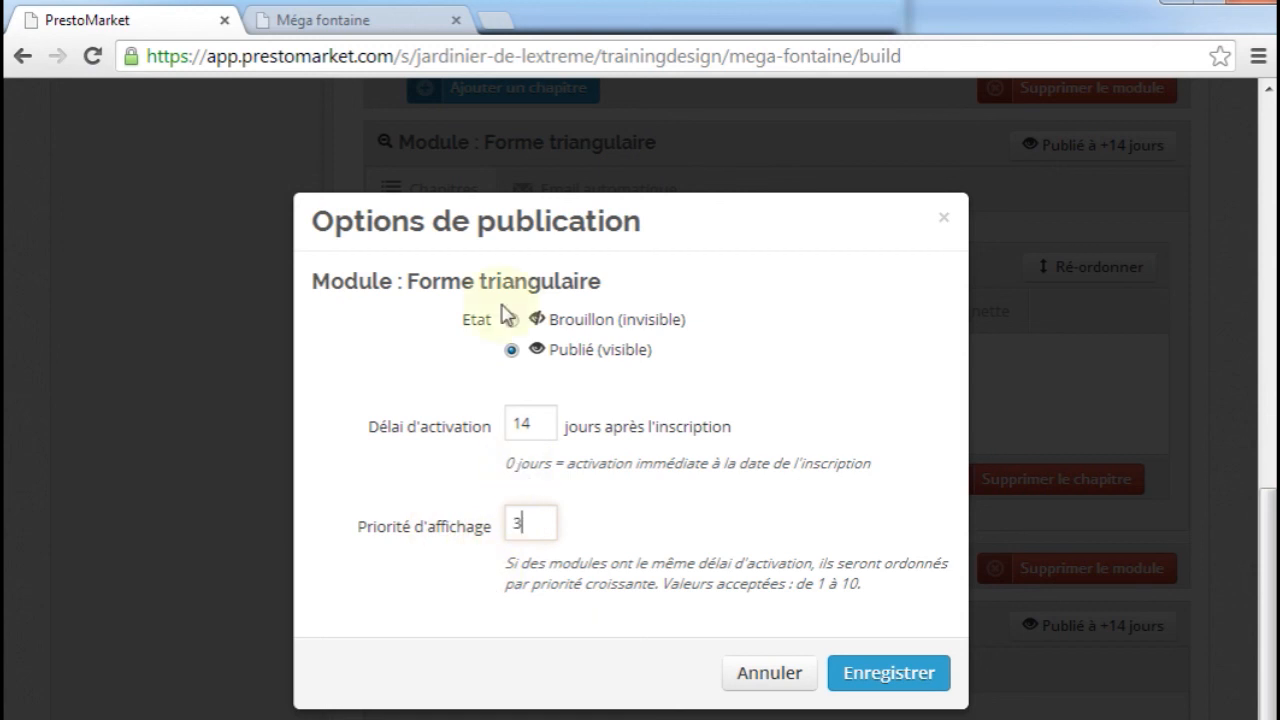
{"action": "left_click", "coordinate": [872, 676]}
{"action": "left_click", "coordinate": [372, 21]}
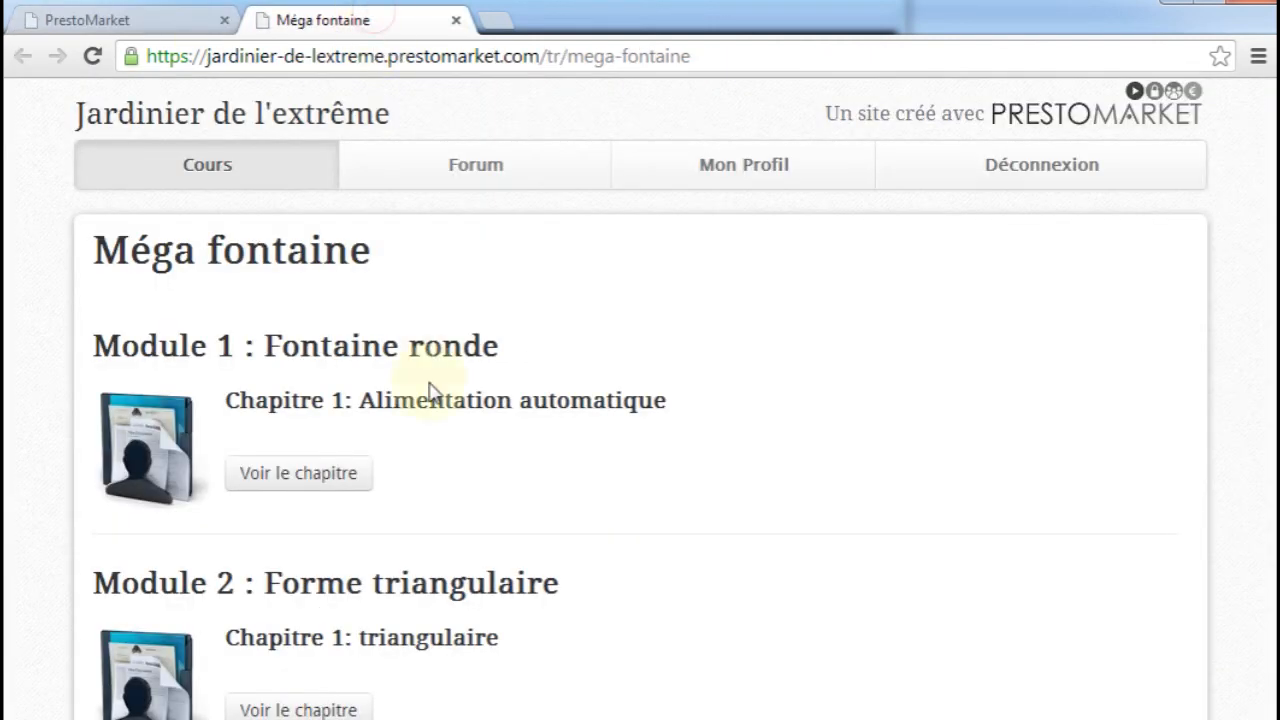
{"action": "key", "text": "F5"}
{"action": "scroll", "coordinate": [435, 410], "scroll_direction": "down", "scroll_amount": 3}
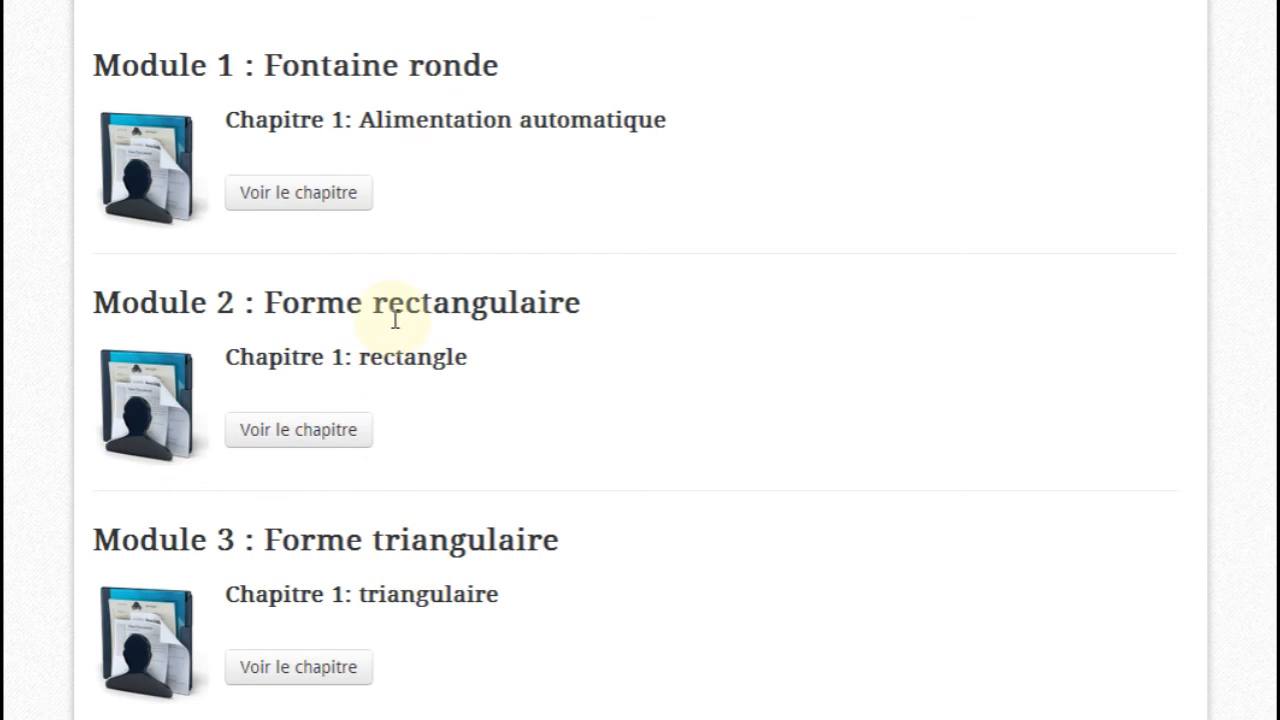
Open the publication options of the Forme triangulaire module in the course construction page
{"action": "left_click", "coordinate": [130, 28]}
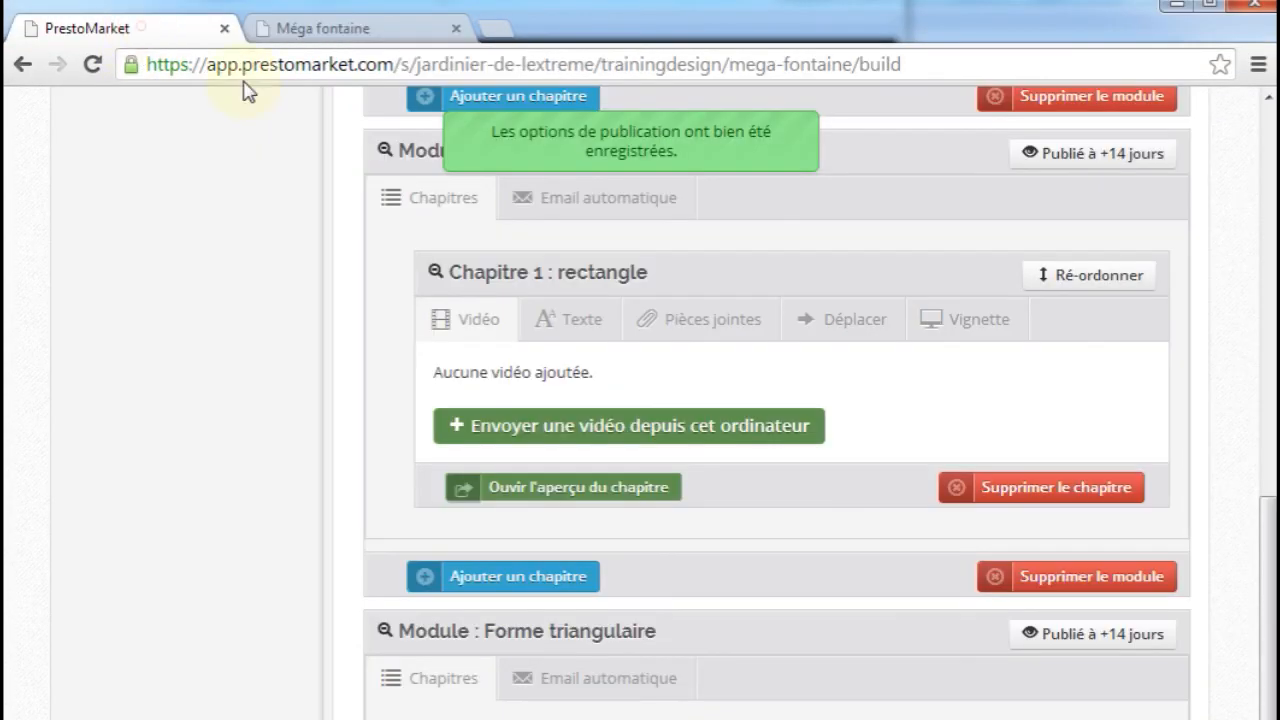
{"action": "left_click", "coordinate": [1032, 639]}
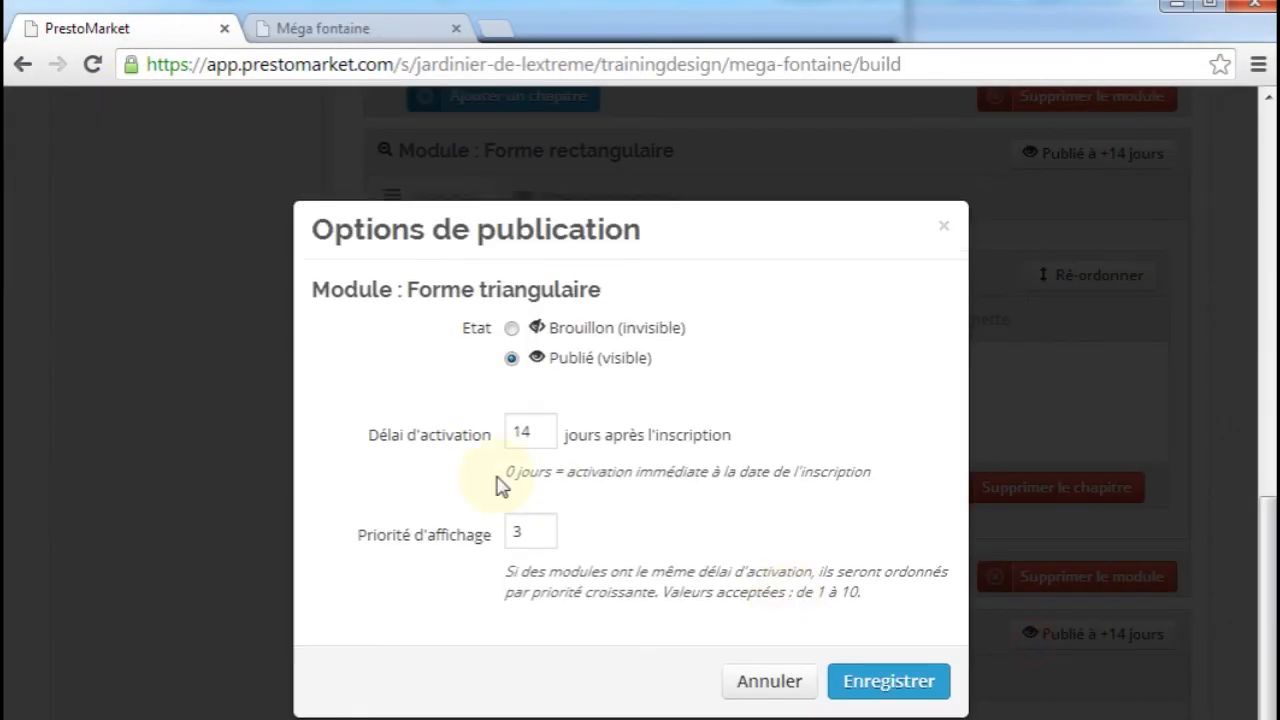